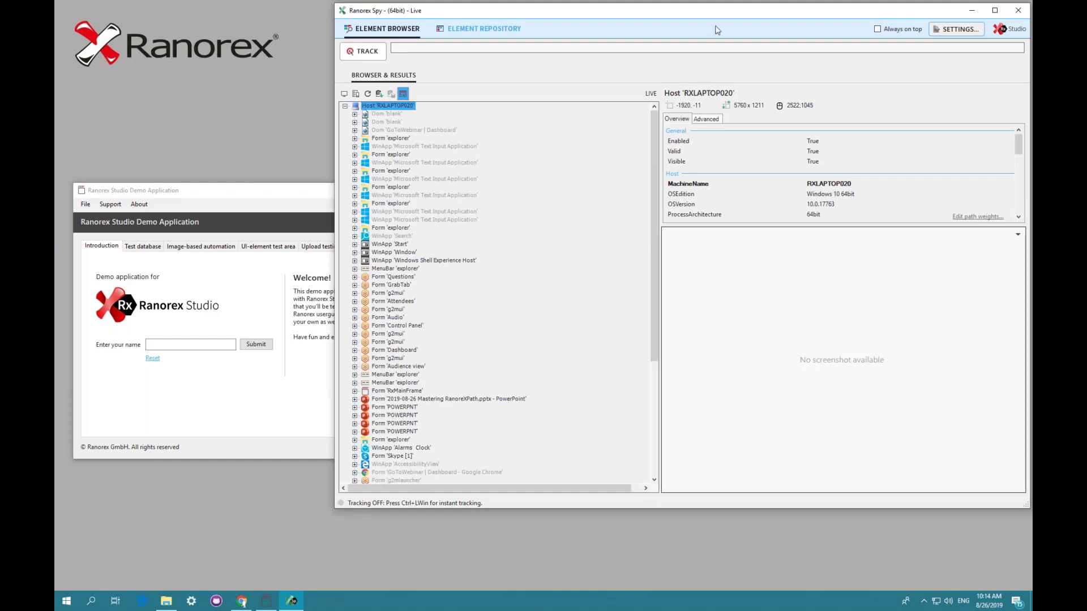
# - Try to track the demo application's Exit button with the Spy
pyautogui.moveTo(667, 17); pyautogui.dragTo(637, 41)
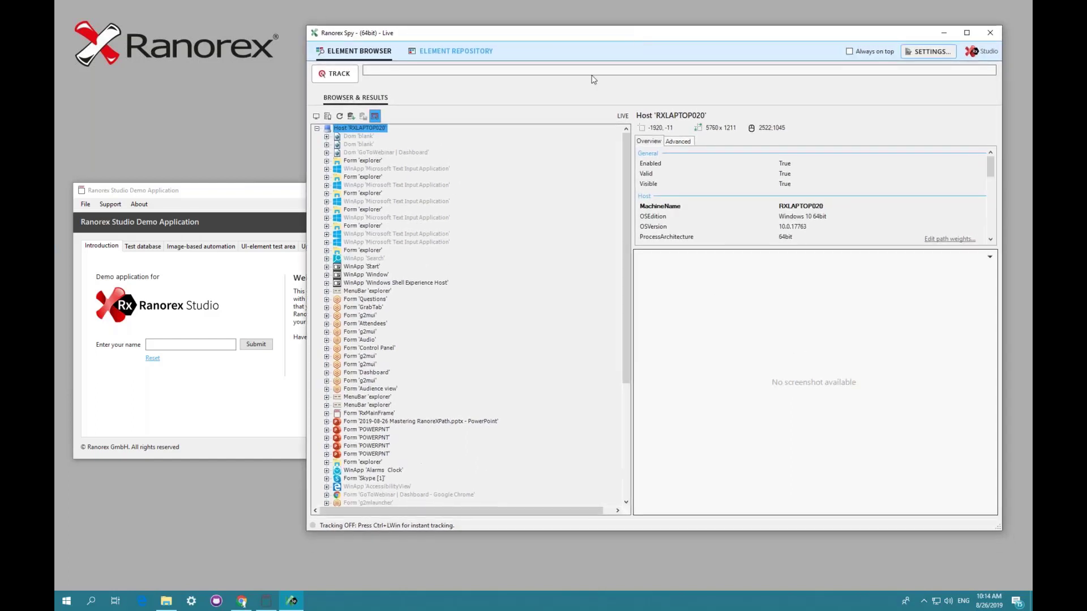
pyautogui.click(338, 74)
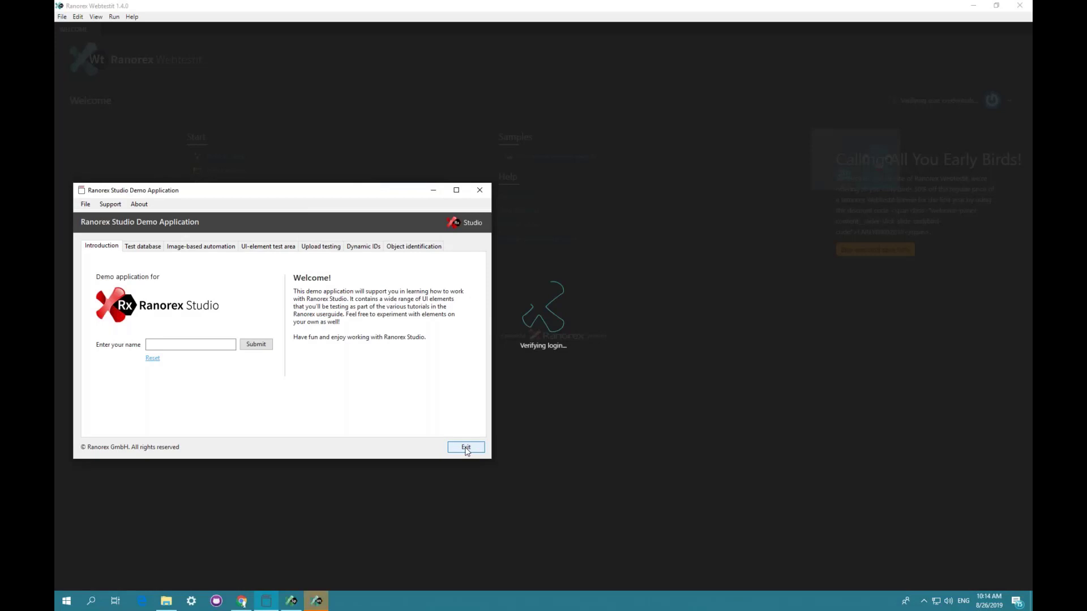
pyautogui.click(466, 451)
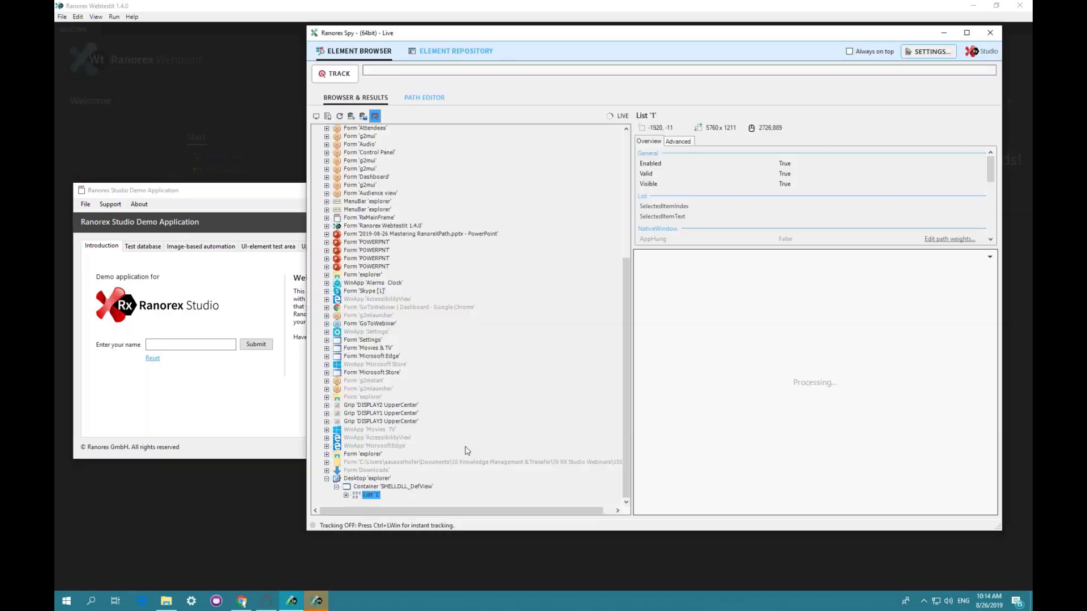
pyautogui.click(1020, 6)
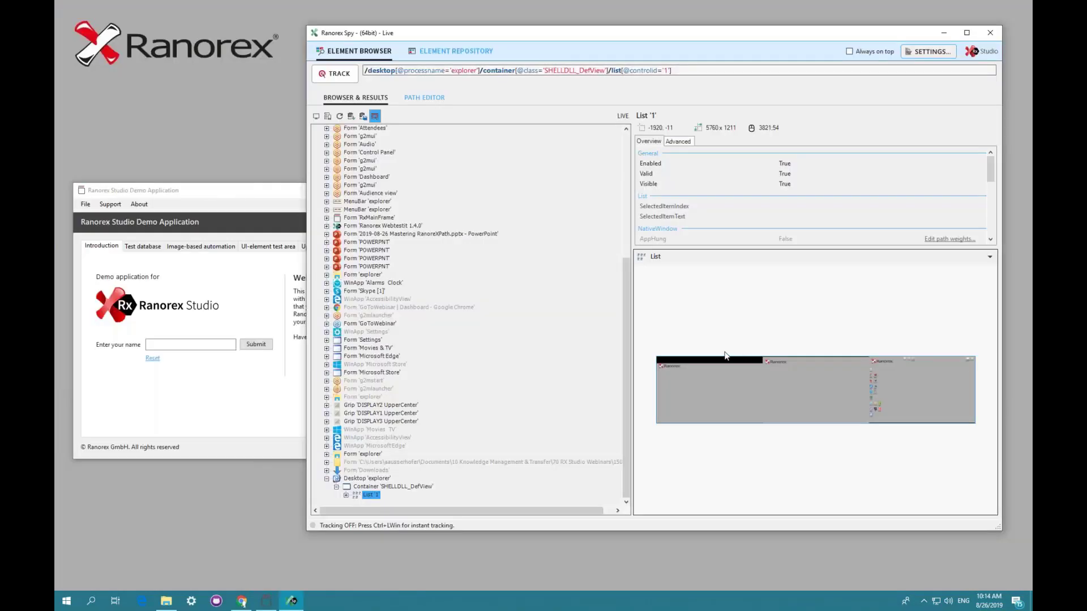
# - Track the demo application's Exit button and then its Submit button to inspect their RanoreXPaths
pyautogui.click(336, 74)
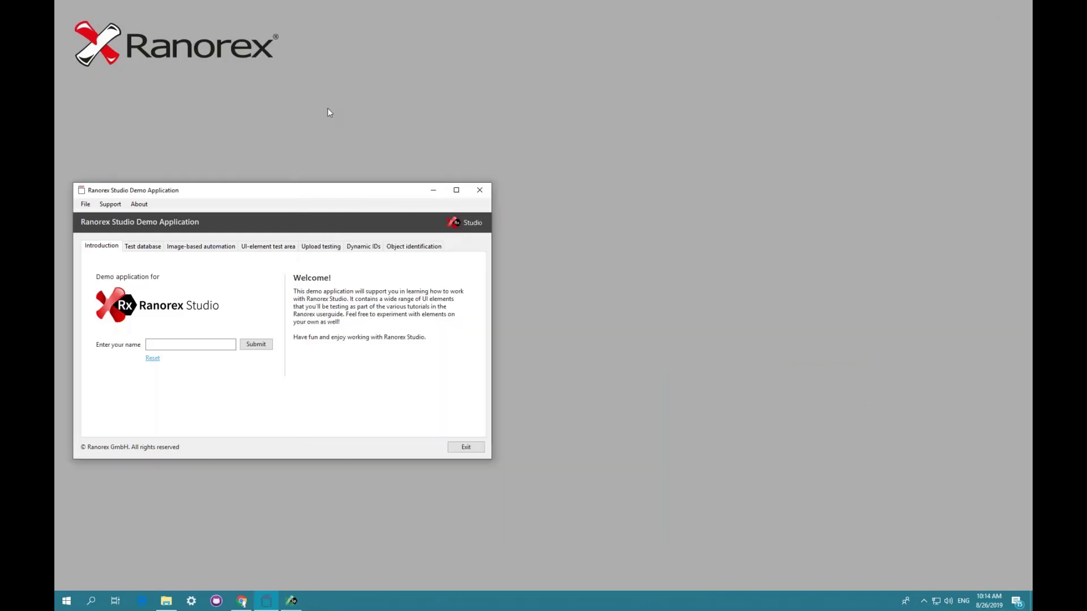
pyautogui.click(466, 448)
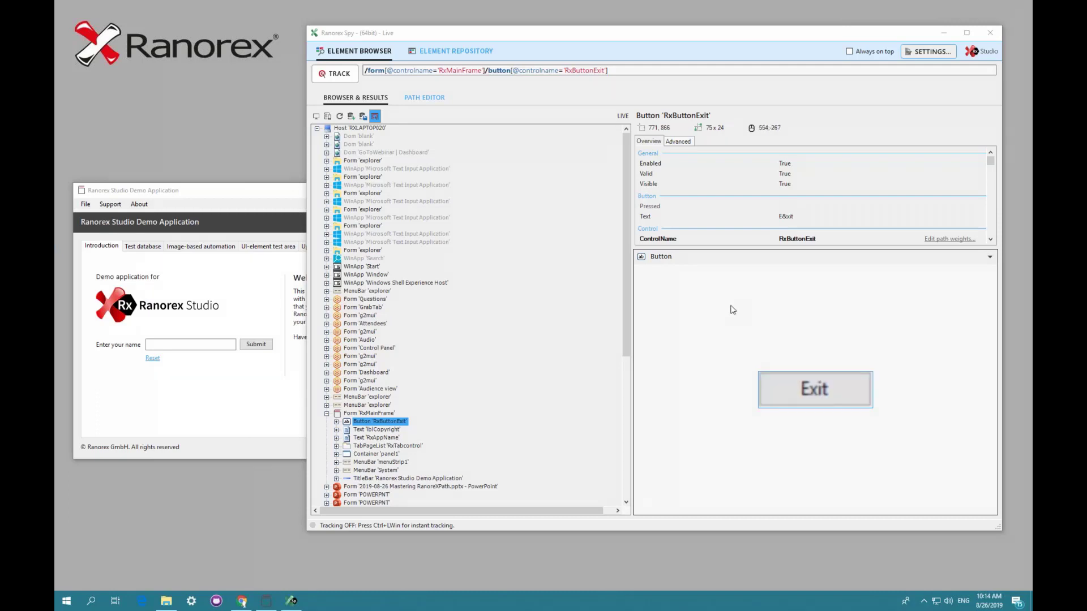
pyautogui.click(332, 74)
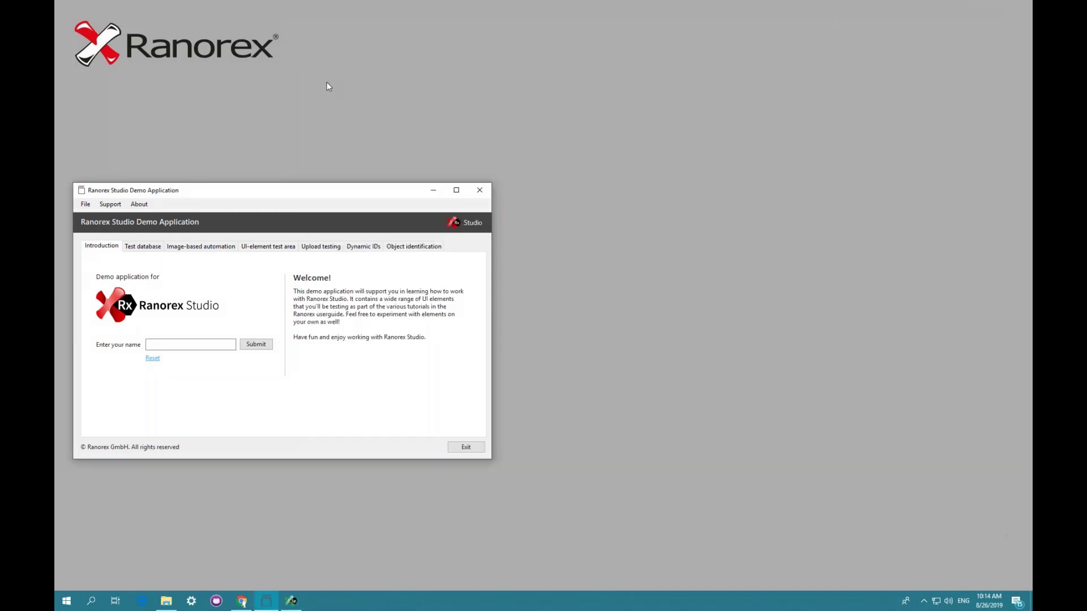
pyautogui.click(264, 346)
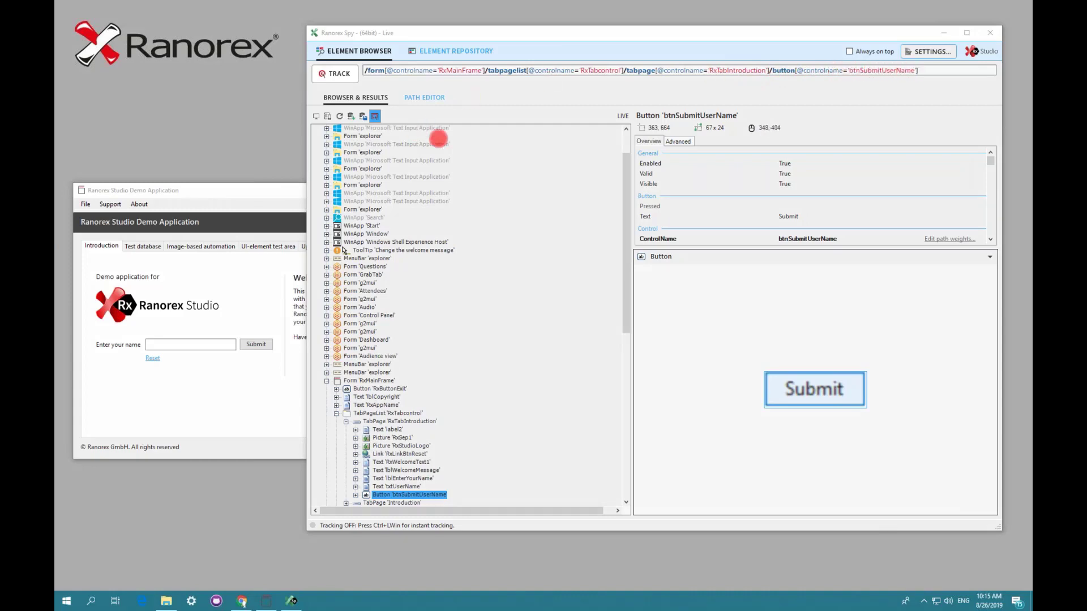
pyautogui.press('Escape')
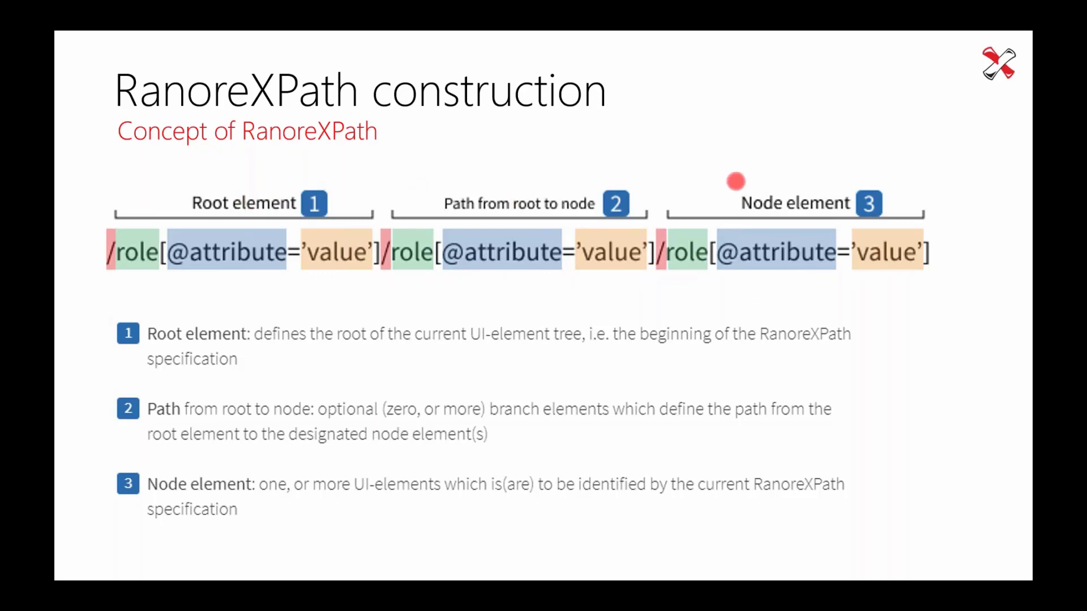
pyautogui.press('Escape')
pyautogui.press('Escape')
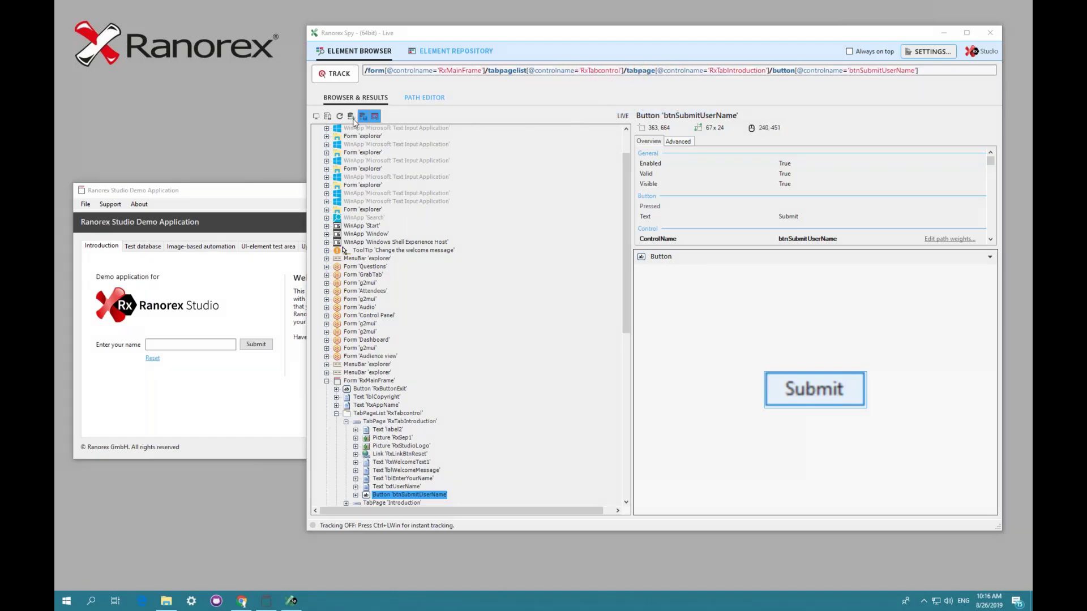
# - Inspect each node of the Submit button's RanoreXPath in the Path Editor, from form down to button
pyautogui.click(425, 98)
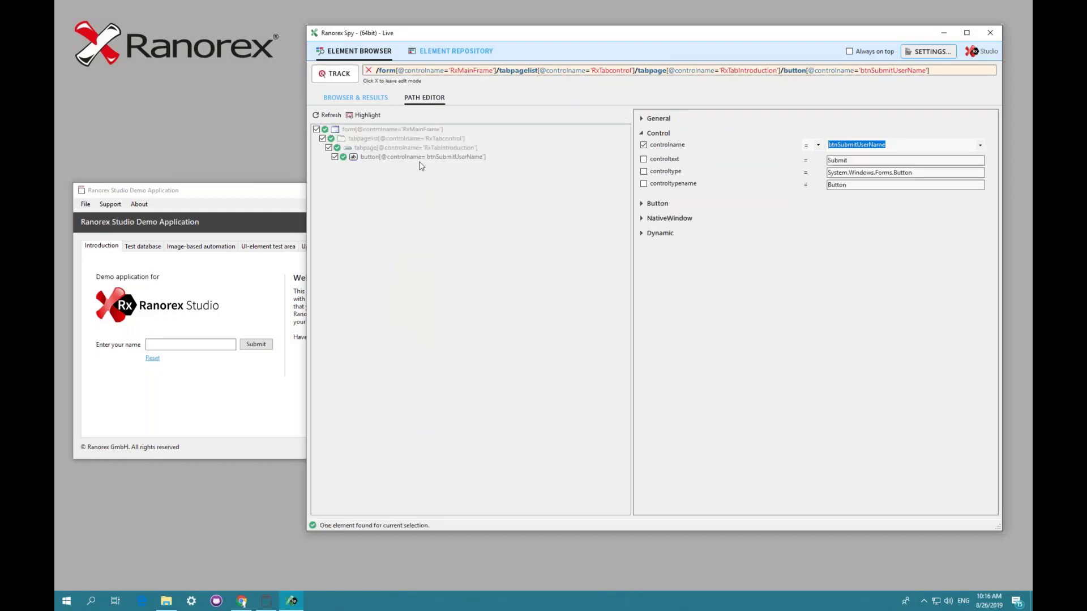
pyautogui.click(354, 130)
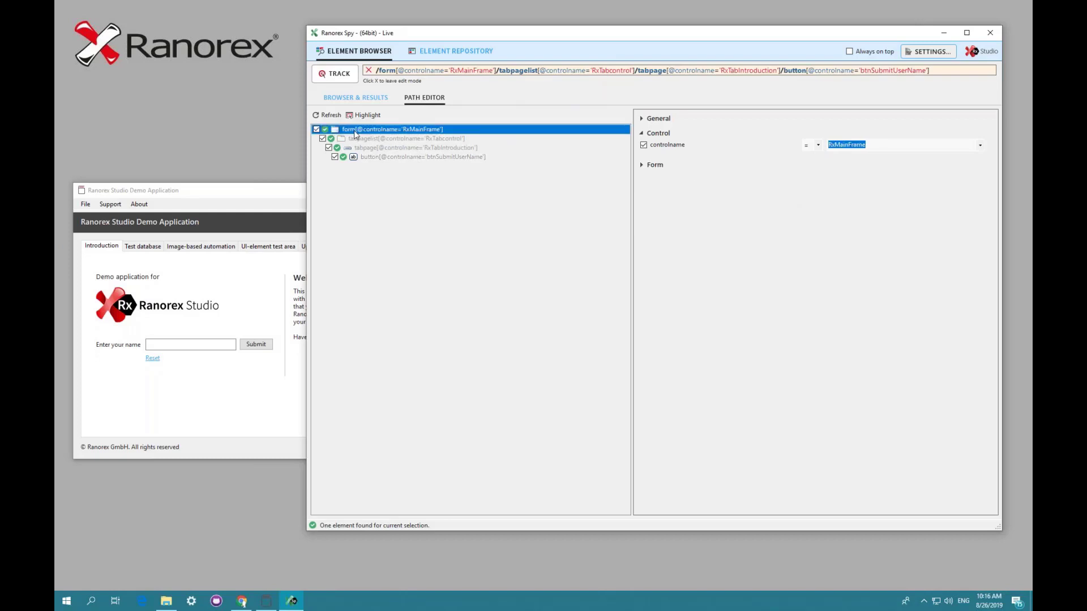
pyautogui.click(366, 140)
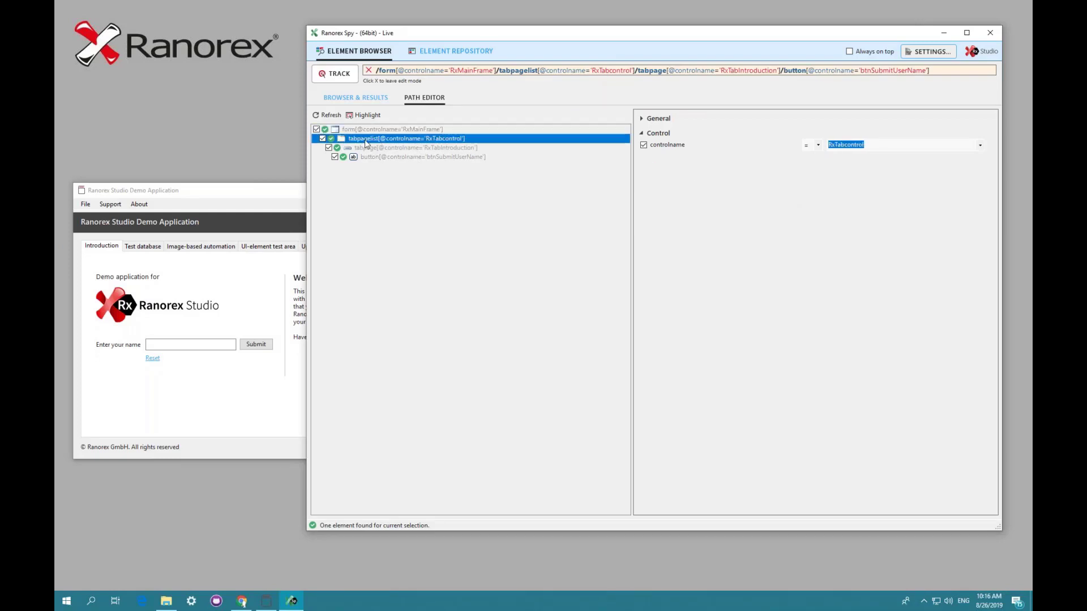
pyautogui.click(374, 149)
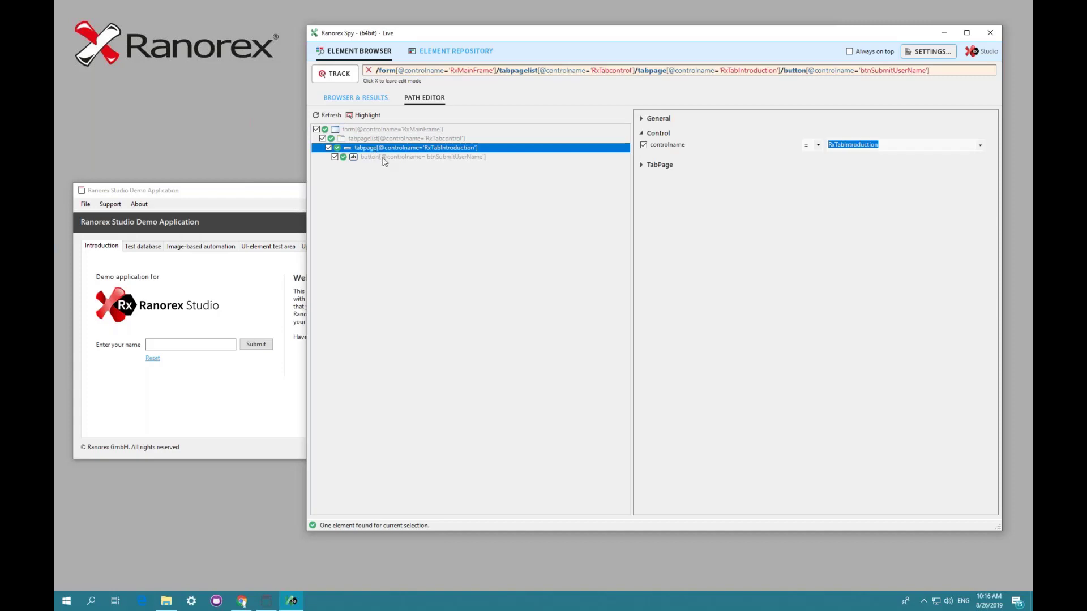
pyautogui.click(384, 158)
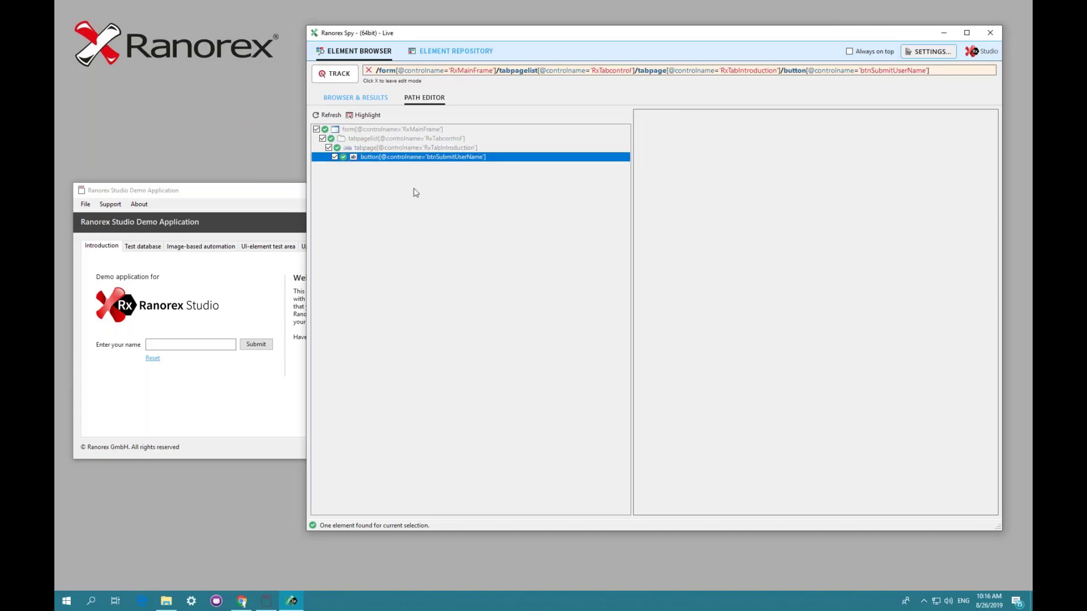
# - Select each element of the Submit button's path in the browser tree to highlight it in the demo application
pyautogui.click(349, 99)
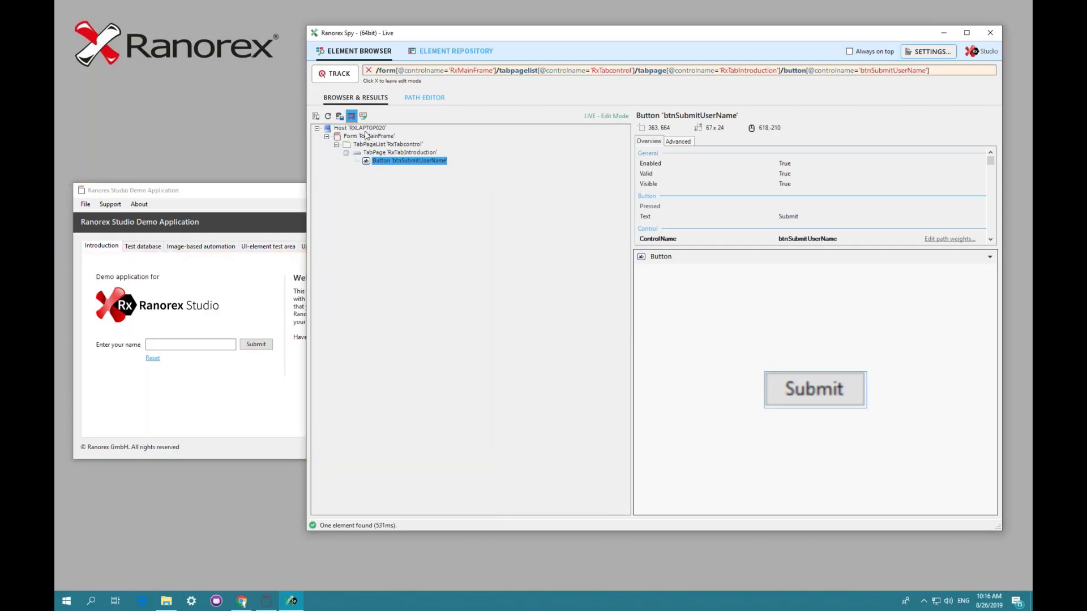
pyautogui.click(368, 137)
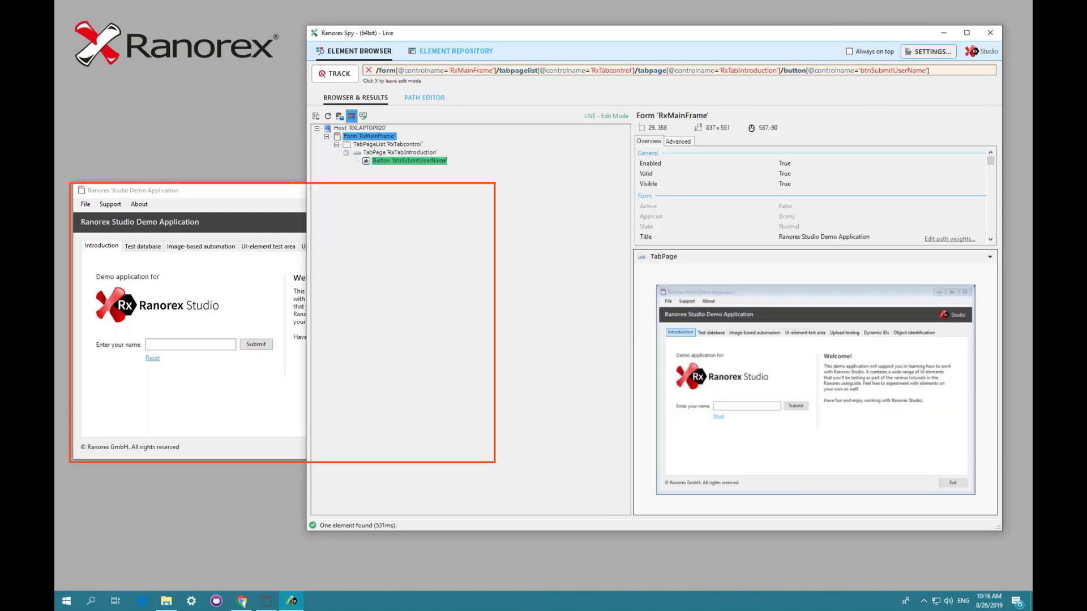
pyautogui.click(375, 144)
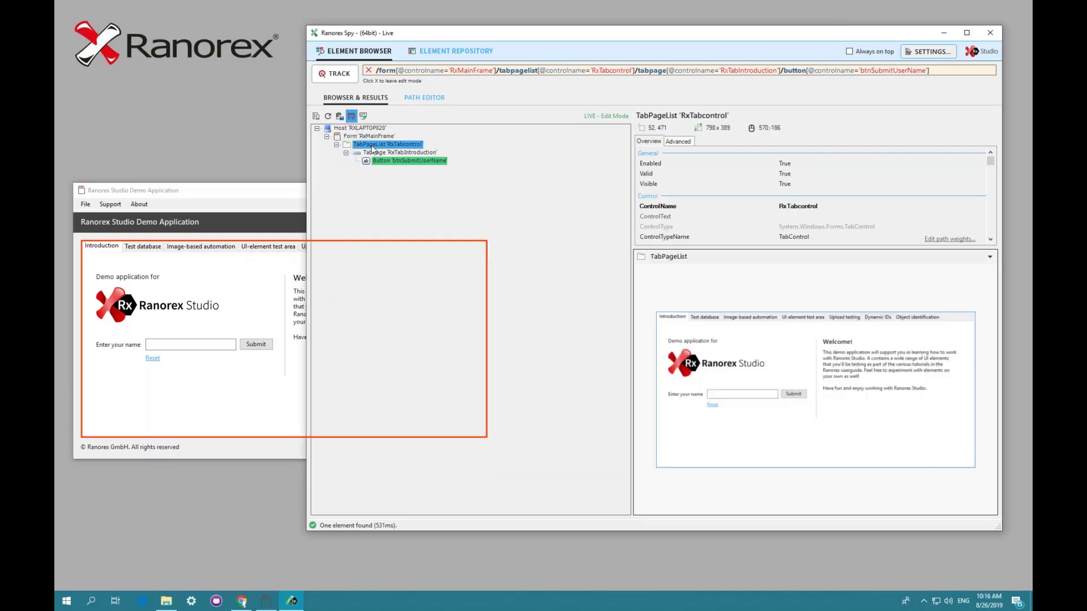
pyautogui.click(378, 153)
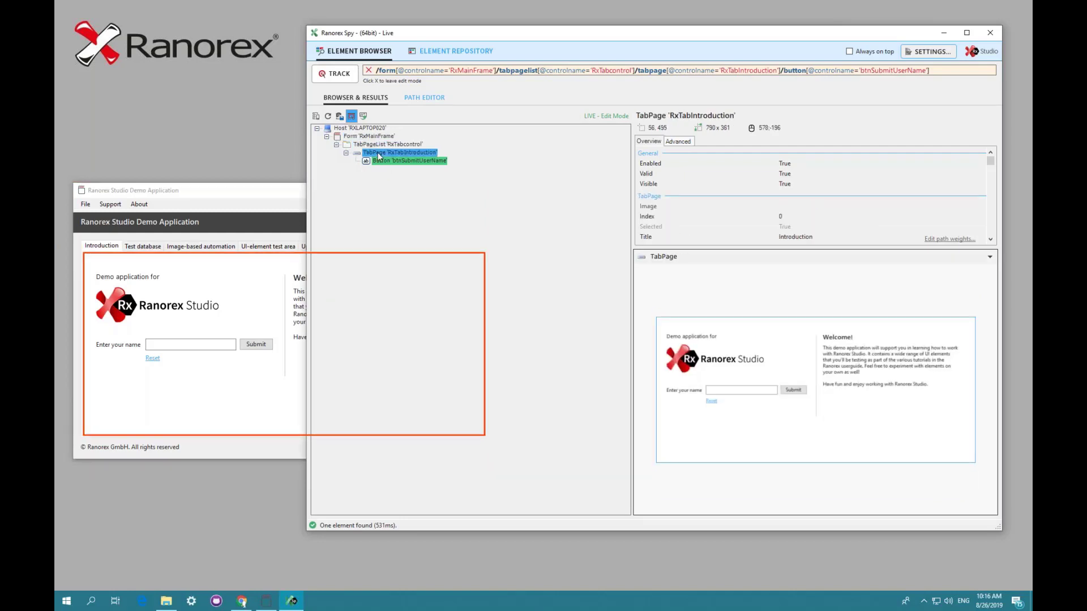
pyautogui.click(381, 161)
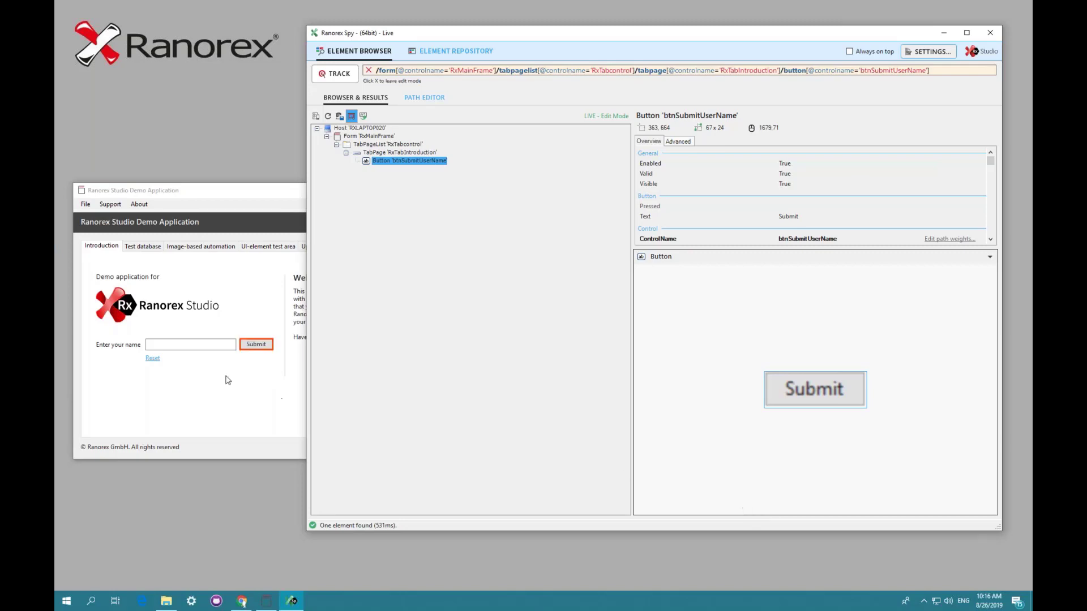
pyautogui.click(205, 205)
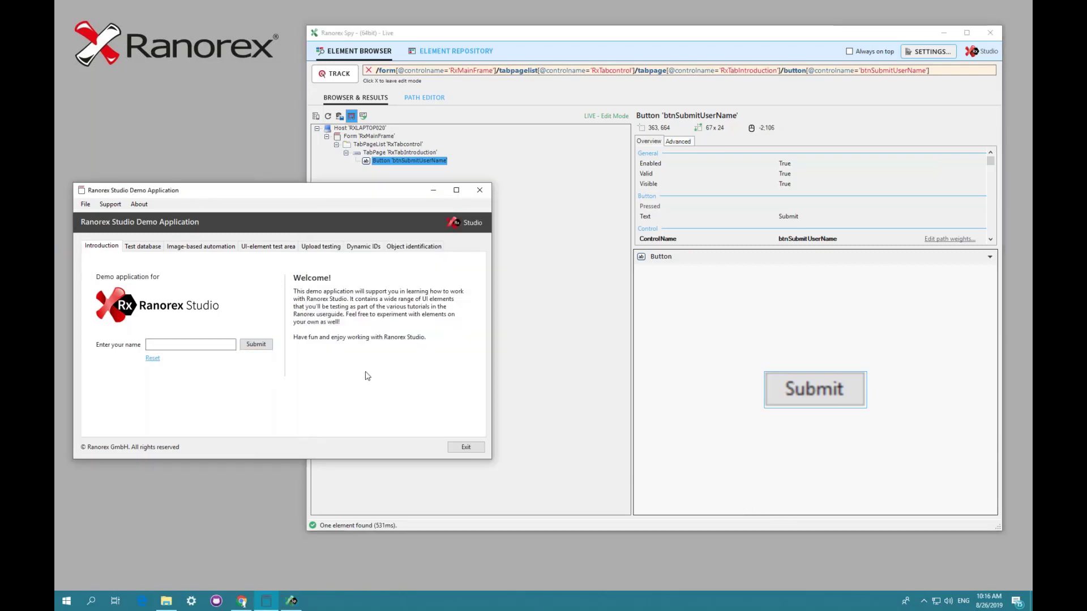
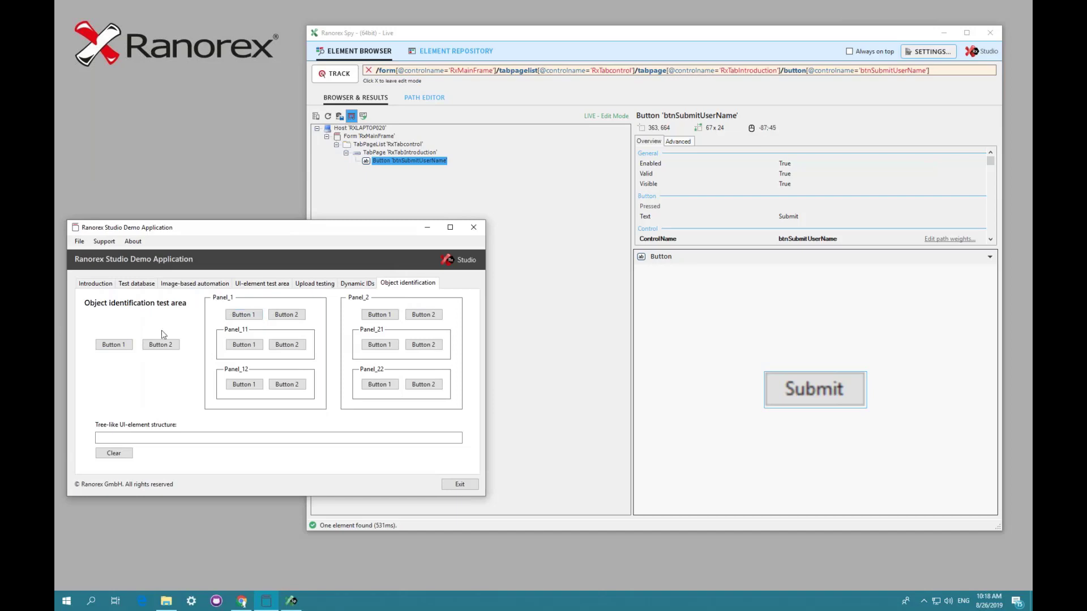
# - Select buttons across the Object identification test area to view their tree-like UI-element structures, then clear the structure field
pyautogui.click(114, 344)
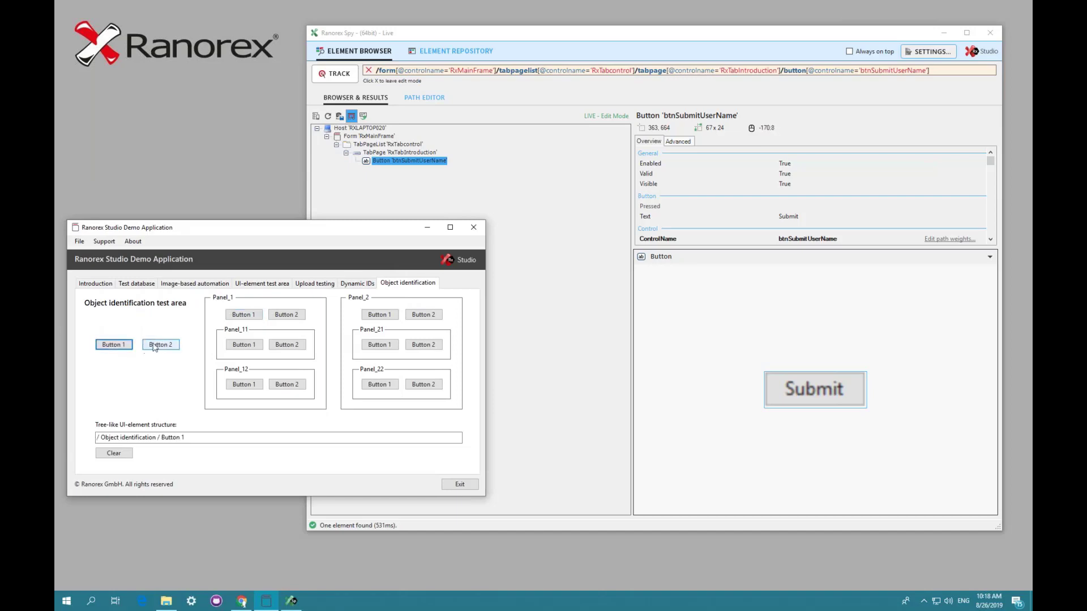
pyautogui.click(244, 315)
pyautogui.click(282, 316)
pyautogui.click(287, 345)
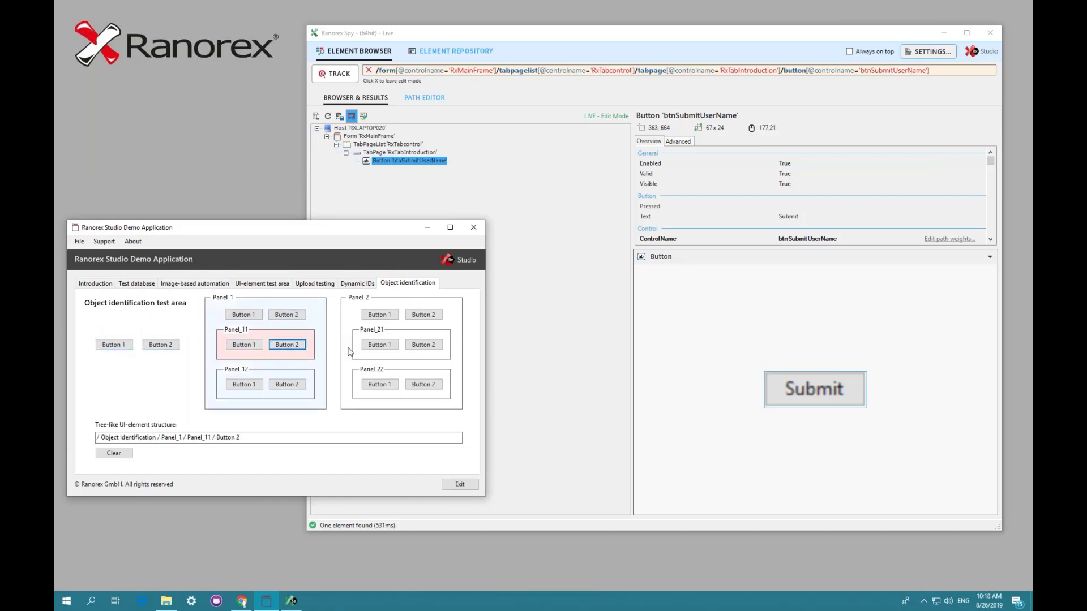
pyautogui.click(379, 344)
pyautogui.click(421, 315)
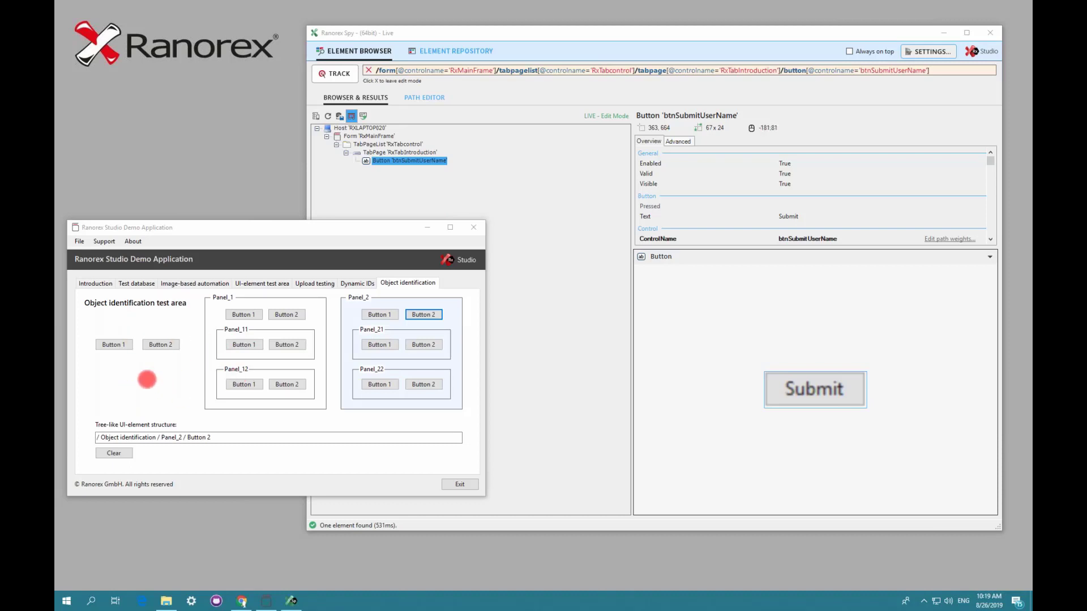
pyautogui.click(158, 389)
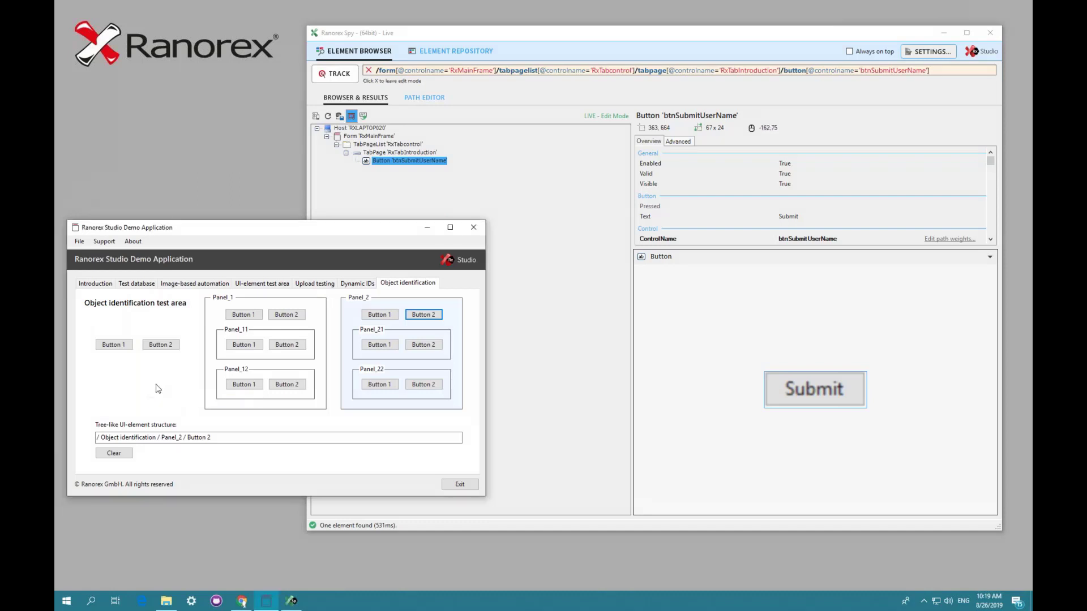
pyautogui.click(114, 453)
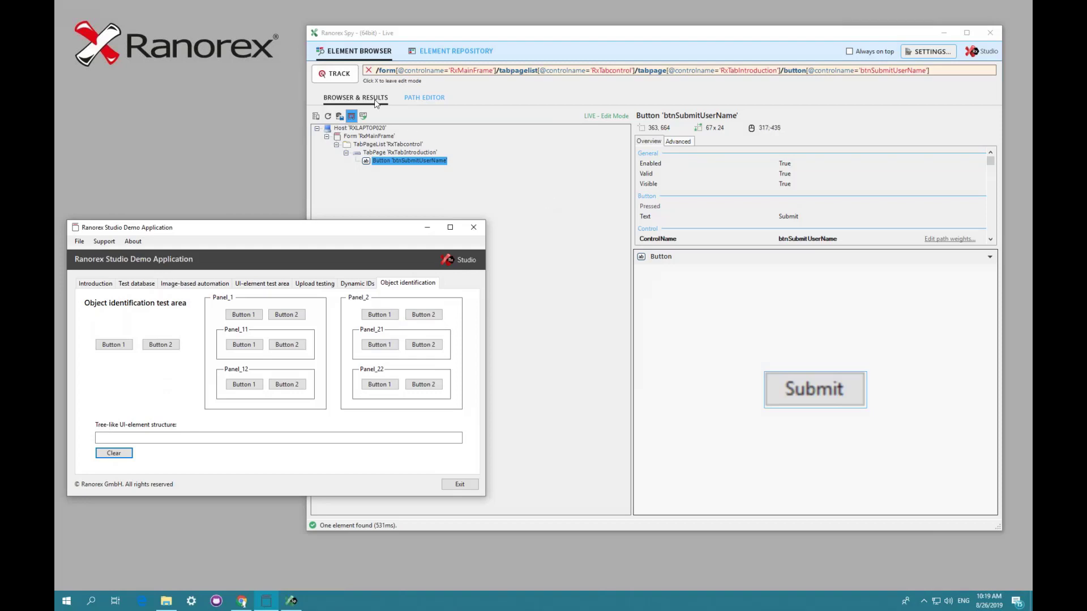
# - Track the standalone Button 1 in the Object identification test area with the Spy
pyautogui.click(337, 75)
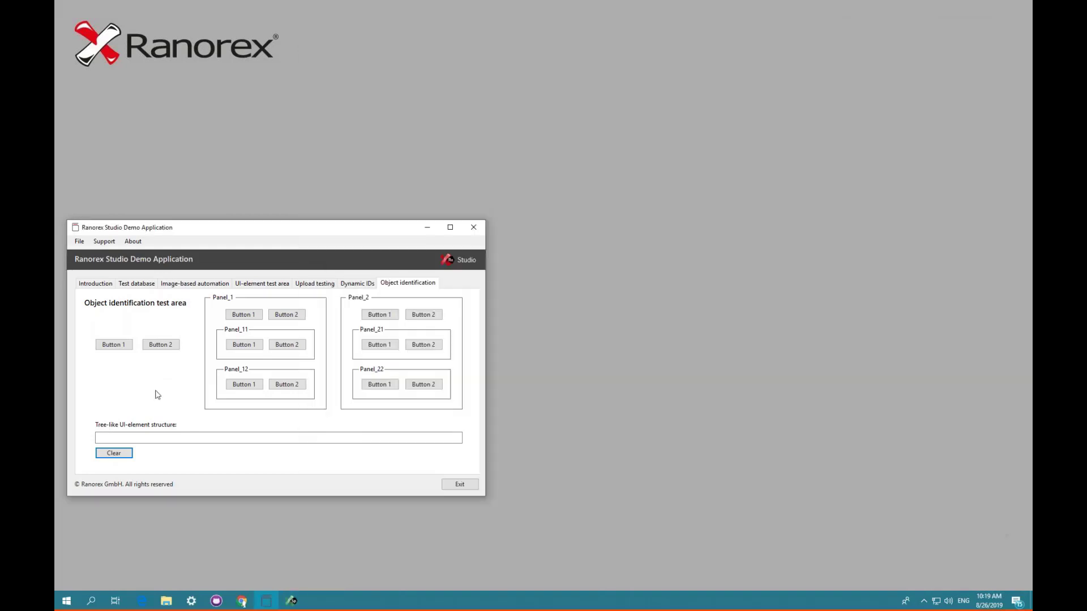
pyautogui.click(106, 348)
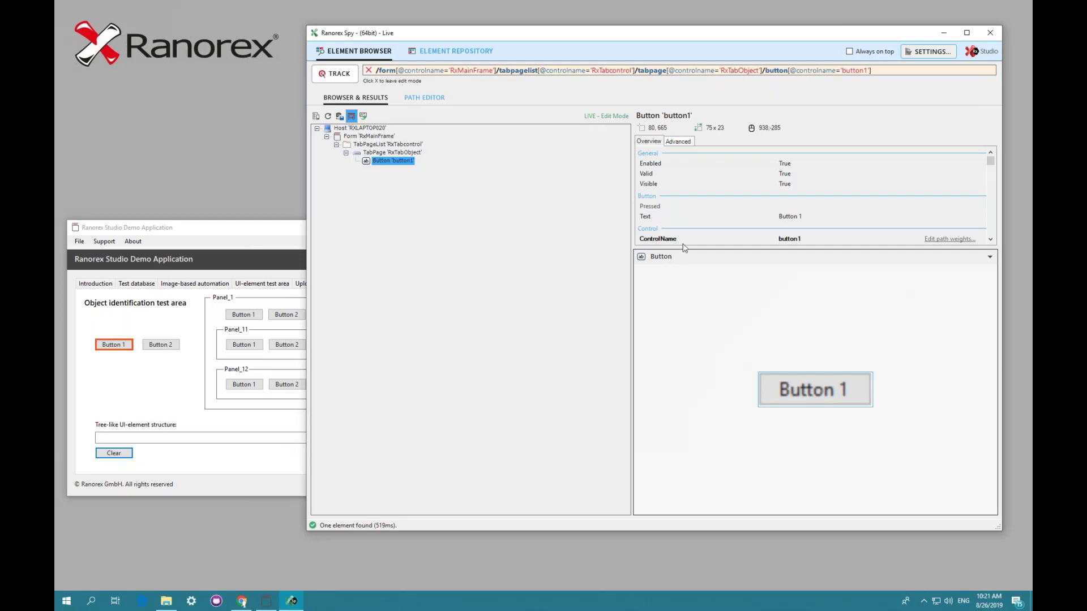
# - Set the Quantile Threshold in the Spy's advanced RanoreXPath build options to 0 and apply the settings
pyautogui.click(928, 56)
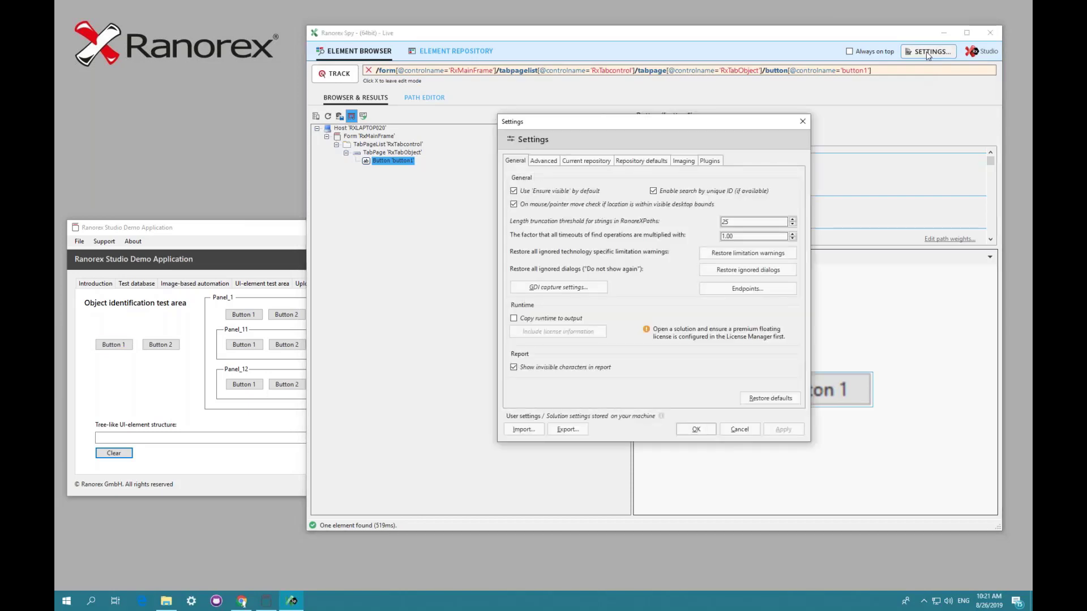
pyautogui.click(544, 162)
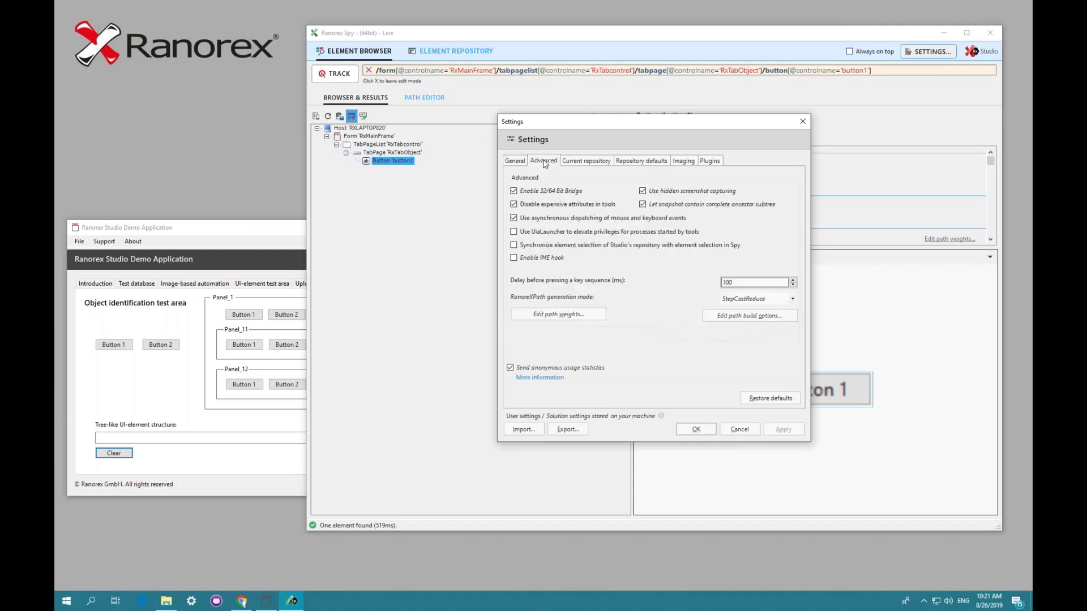
pyautogui.click(736, 318)
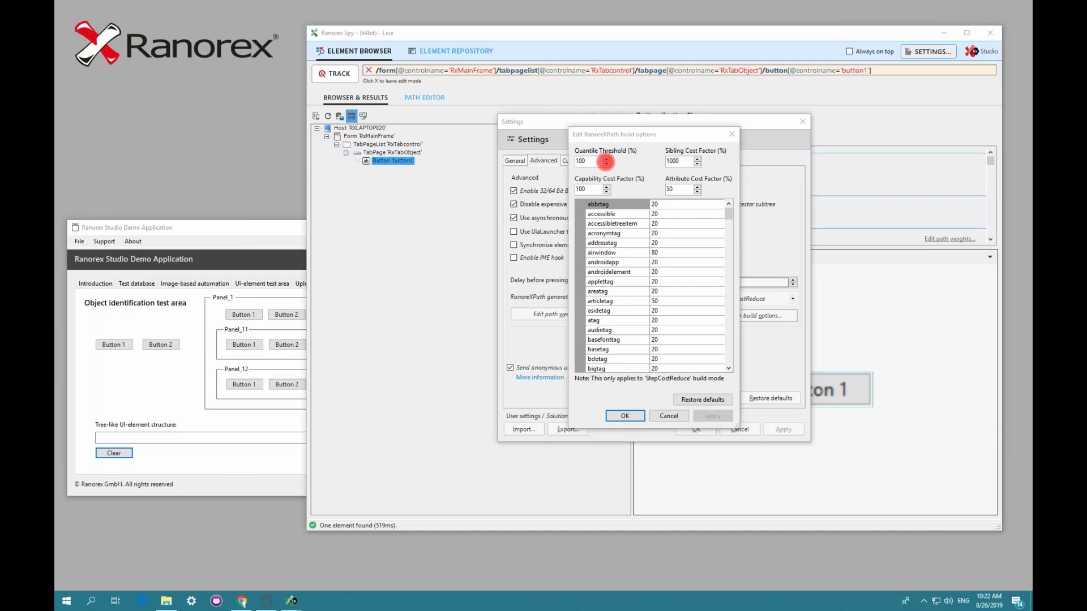
pyautogui.doubleClick(581, 161)
pyautogui.click(656, 184)
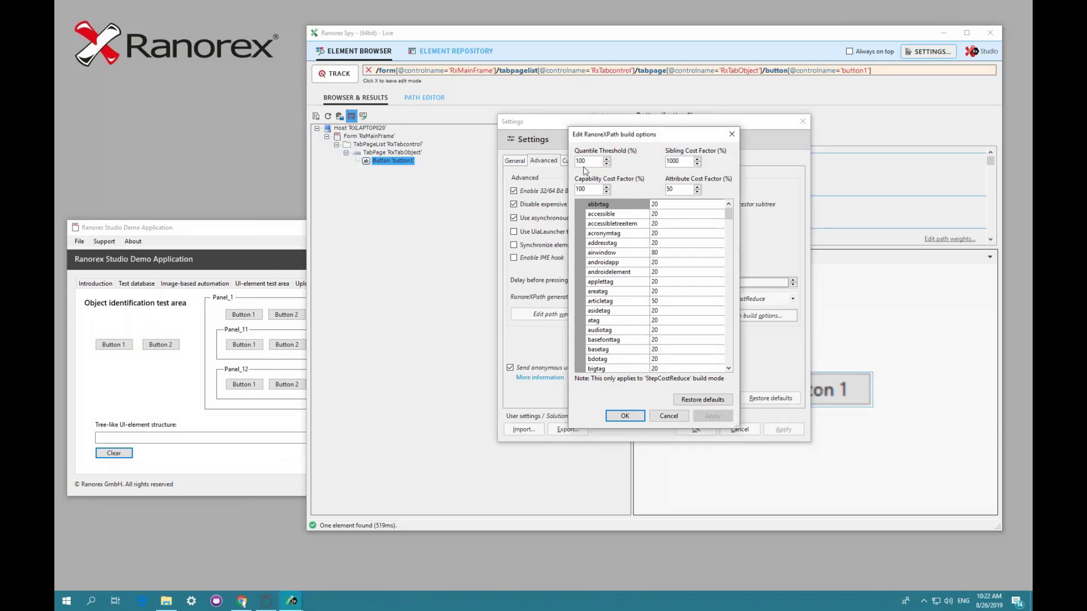
pyautogui.press('BackSpace')
pyautogui.press('BackSpace')
pyautogui.press('BackSpace')
pyautogui.click(626, 417)
pyautogui.click(692, 431)
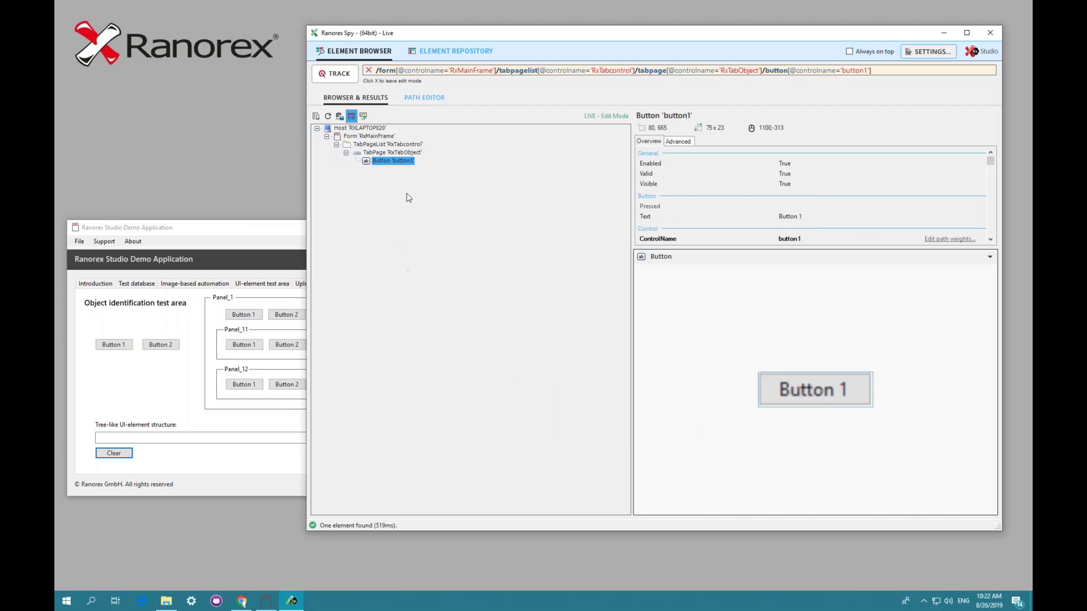
# - Track Button 1 again to regenerate its RanoreXPath with the new threshold
pyautogui.click(339, 75)
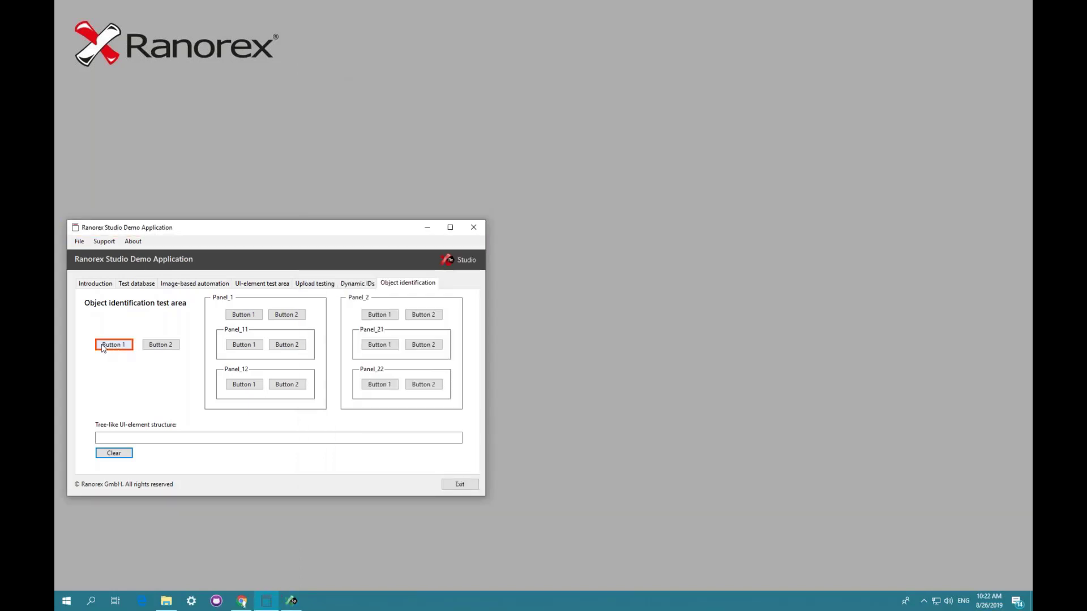
pyautogui.click(111, 348)
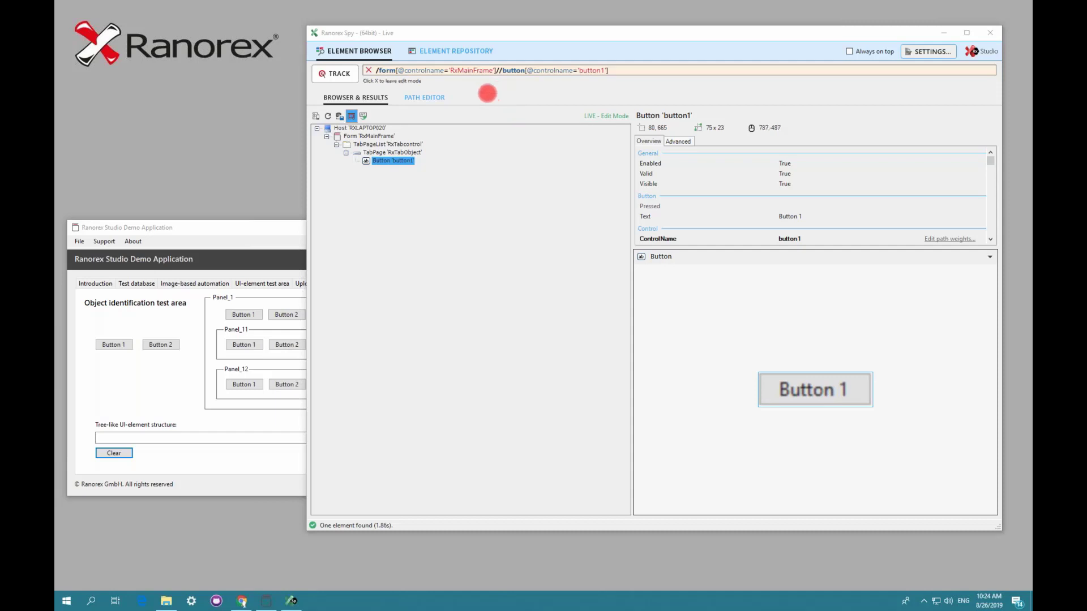
pyautogui.click(510, 115)
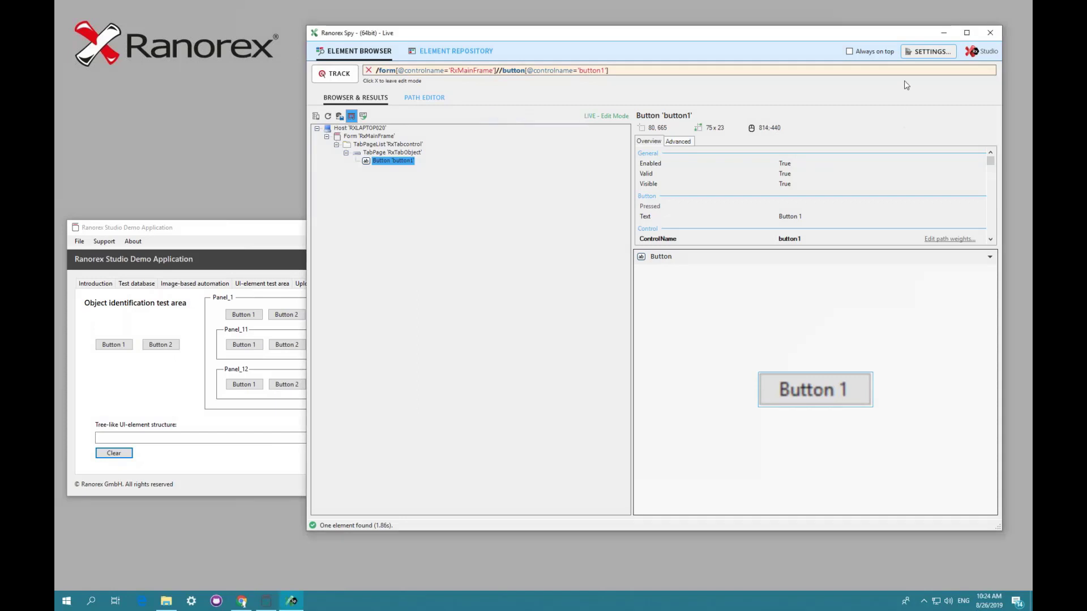
# - Set the Quantile Threshold in the RanoreXPath build options to 50 and apply the settings
pyautogui.click(919, 54)
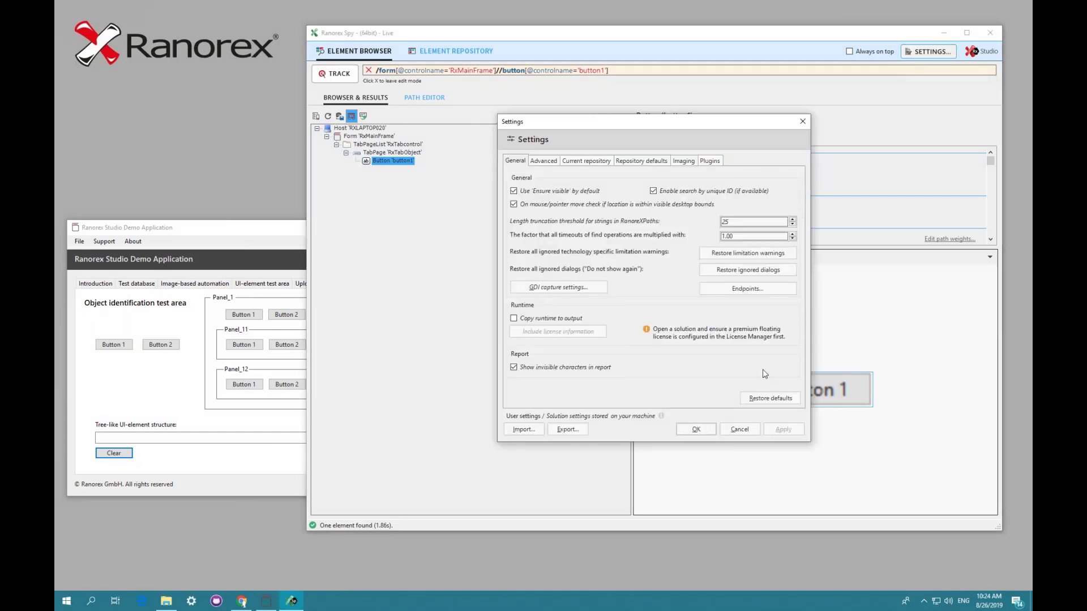
pyautogui.click(541, 163)
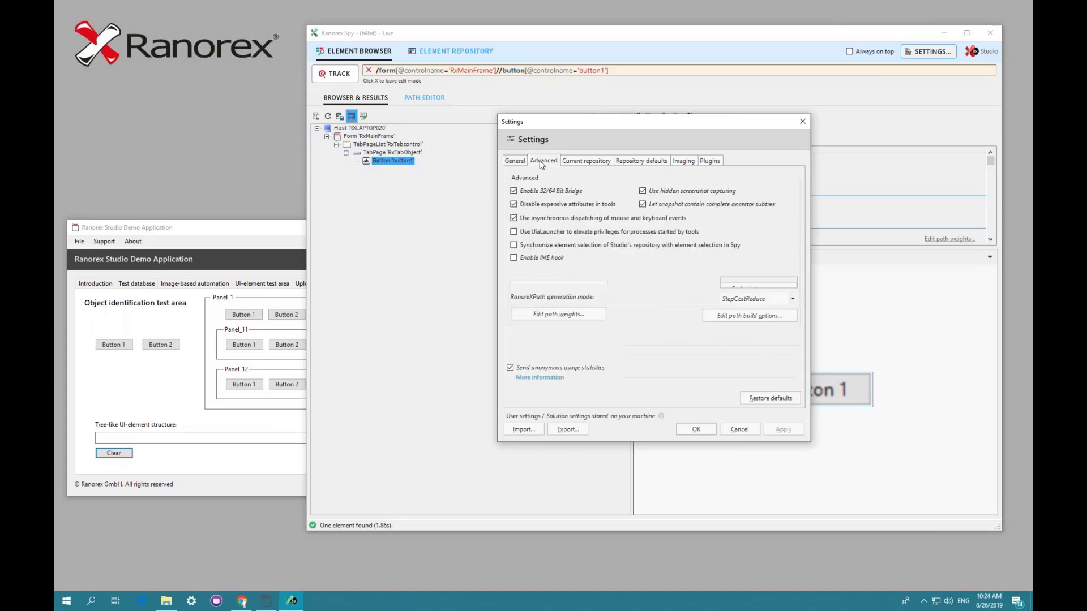
pyautogui.click(726, 320)
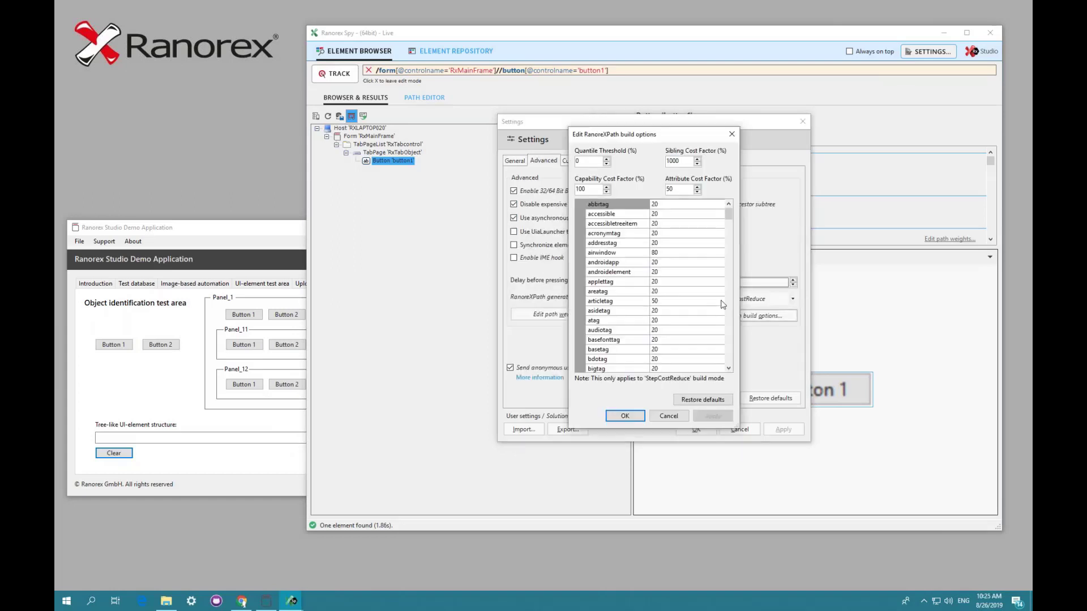
pyautogui.click(590, 163)
pyautogui.press('BackSpace')
pyautogui.write('50')
pyautogui.click(625, 417)
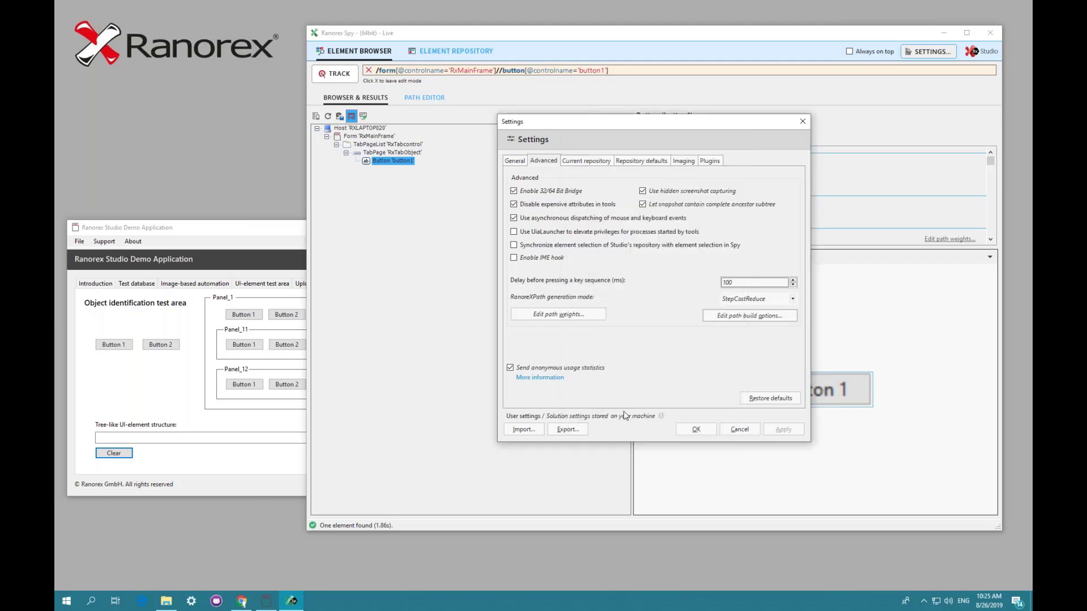
pyautogui.click(693, 429)
# - Track Button 1 once more to regenerate its RanoreXPath with the 50 threshold
pyautogui.click(337, 76)
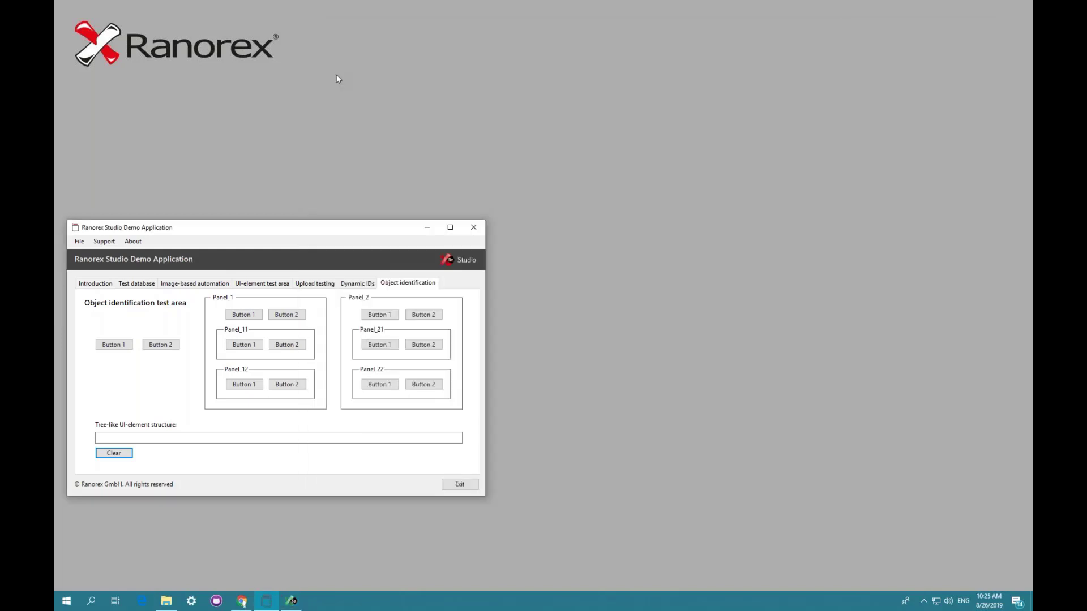
pyautogui.click(112, 346)
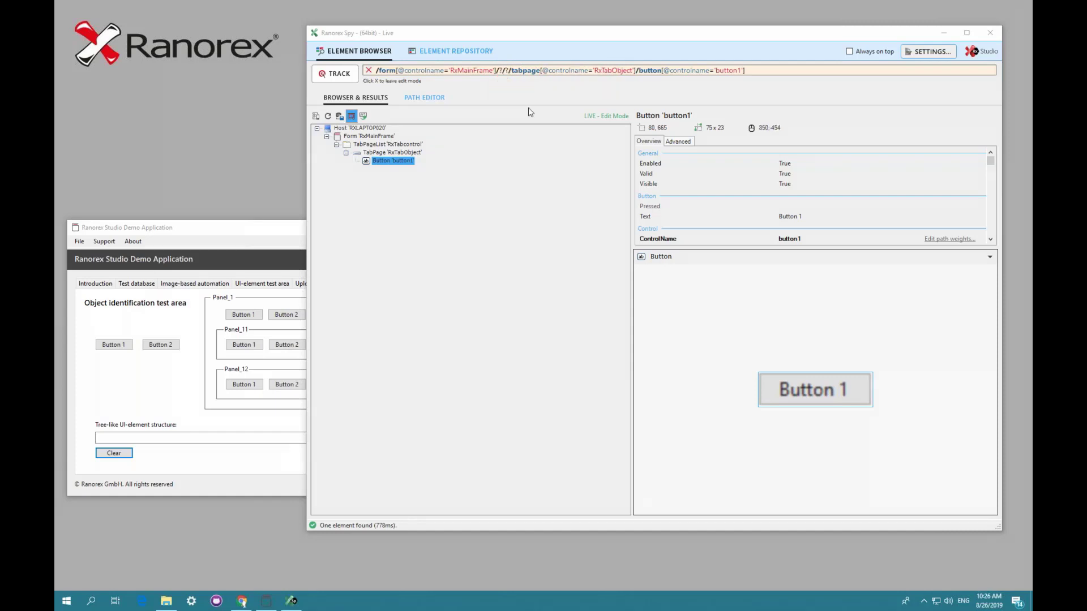
pyautogui.click(531, 146)
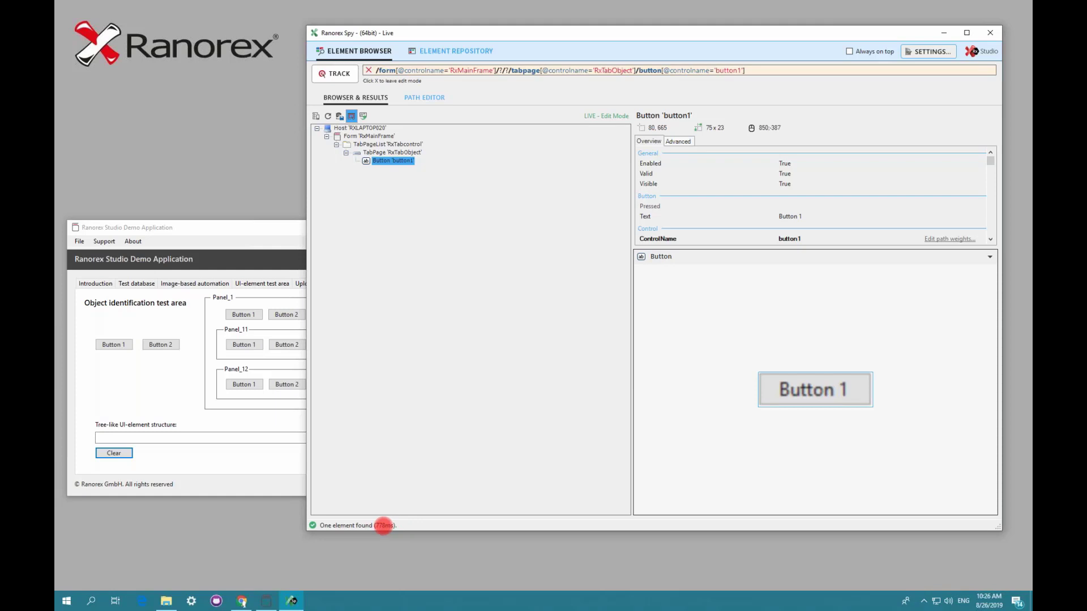
# - Open the Path Editor to inspect the nodes of Button 1's RanoreXPath
pyautogui.click(419, 98)
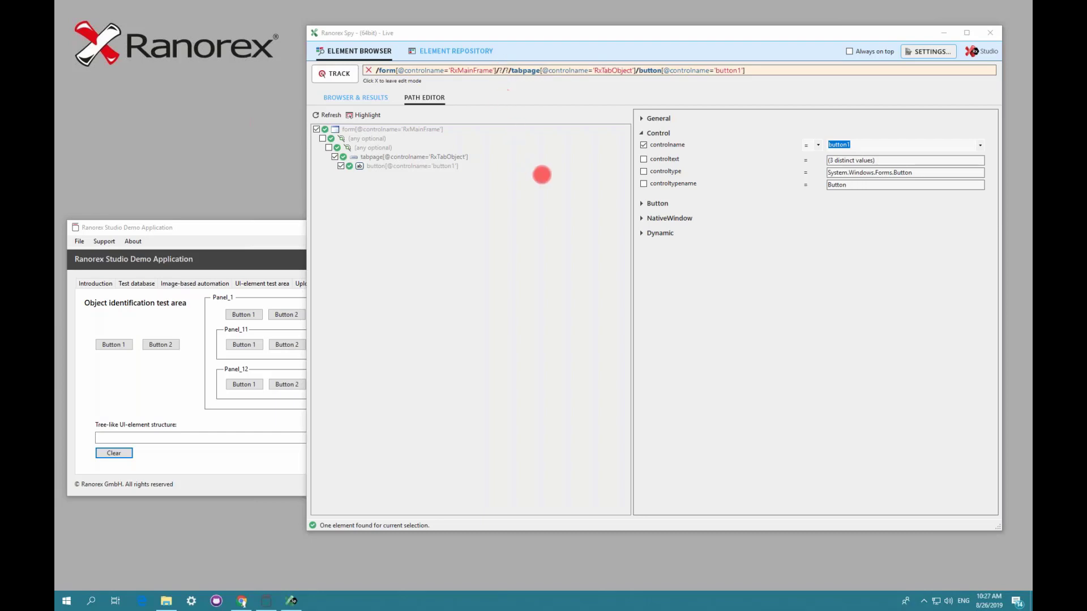
pyautogui.click(565, 200)
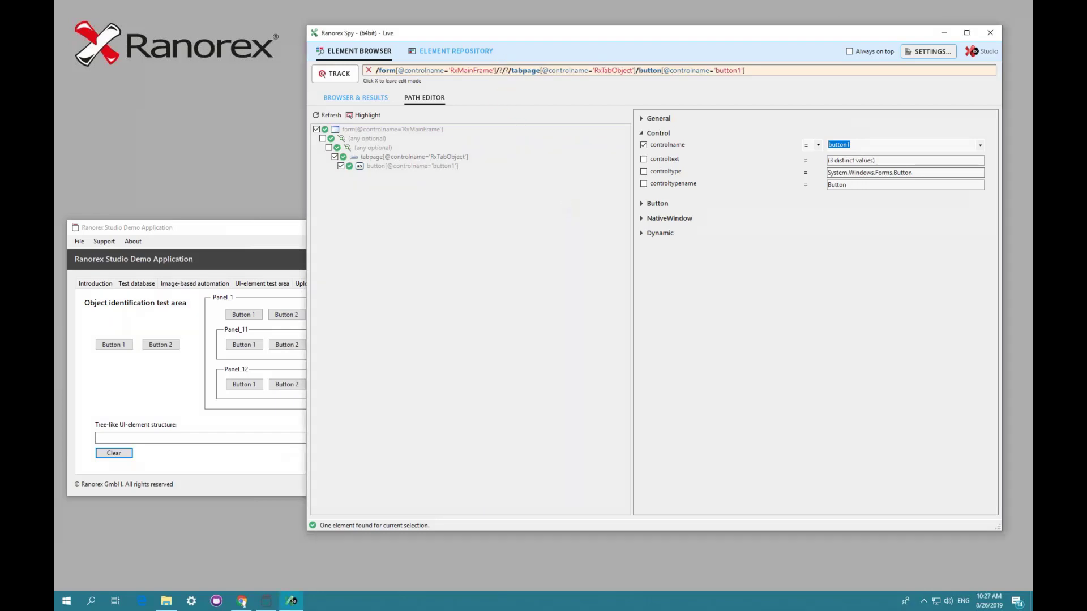
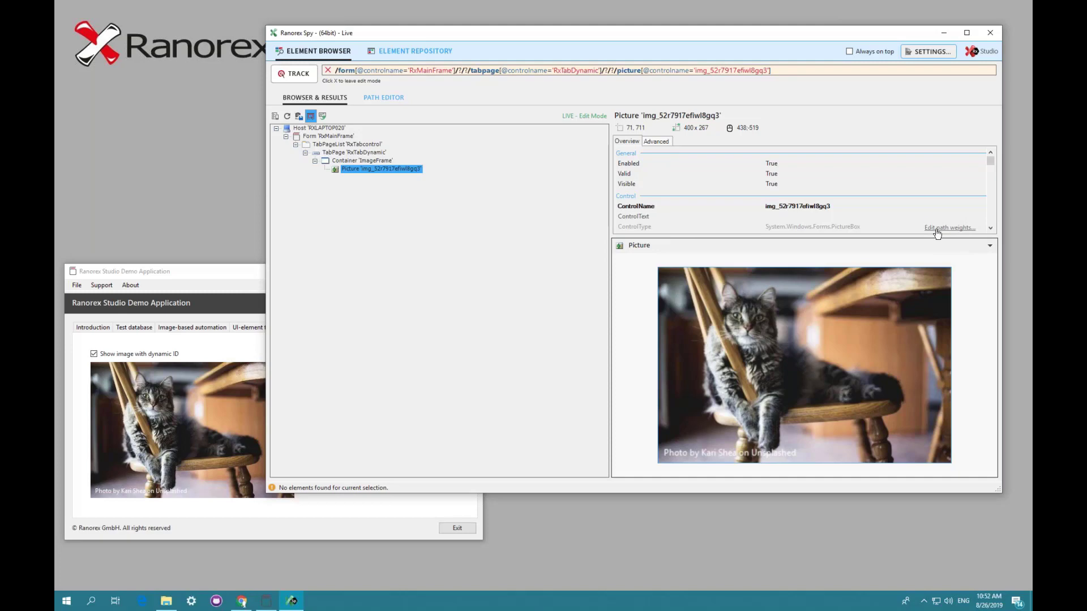
# - Open the path weight rules editor and add a new rule named RxDemoAppDynamicID
pyautogui.click(937, 229)
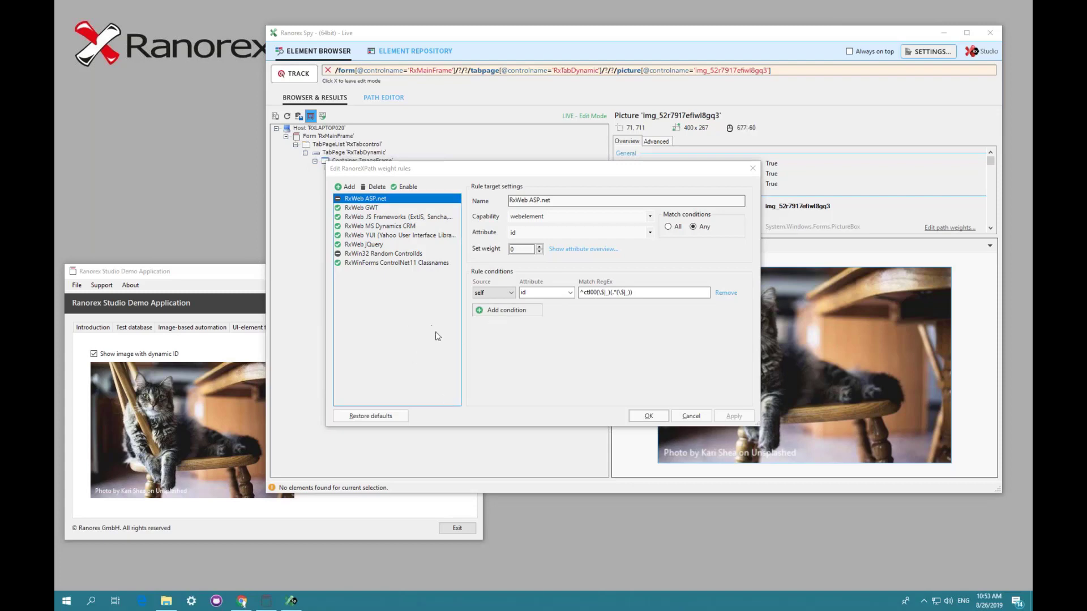
pyautogui.click(346, 187)
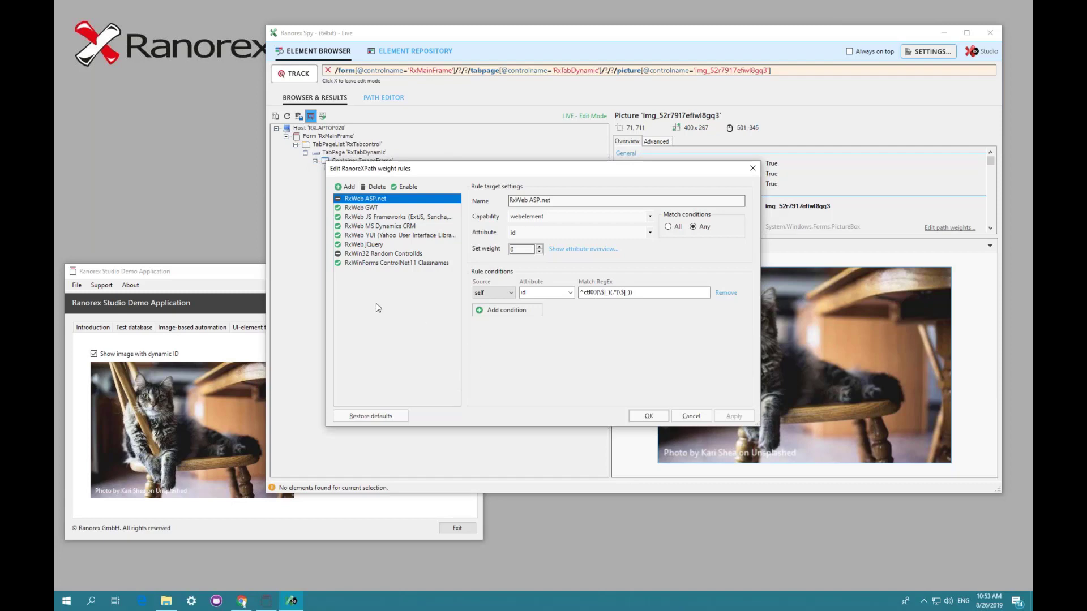
pyautogui.click(340, 188)
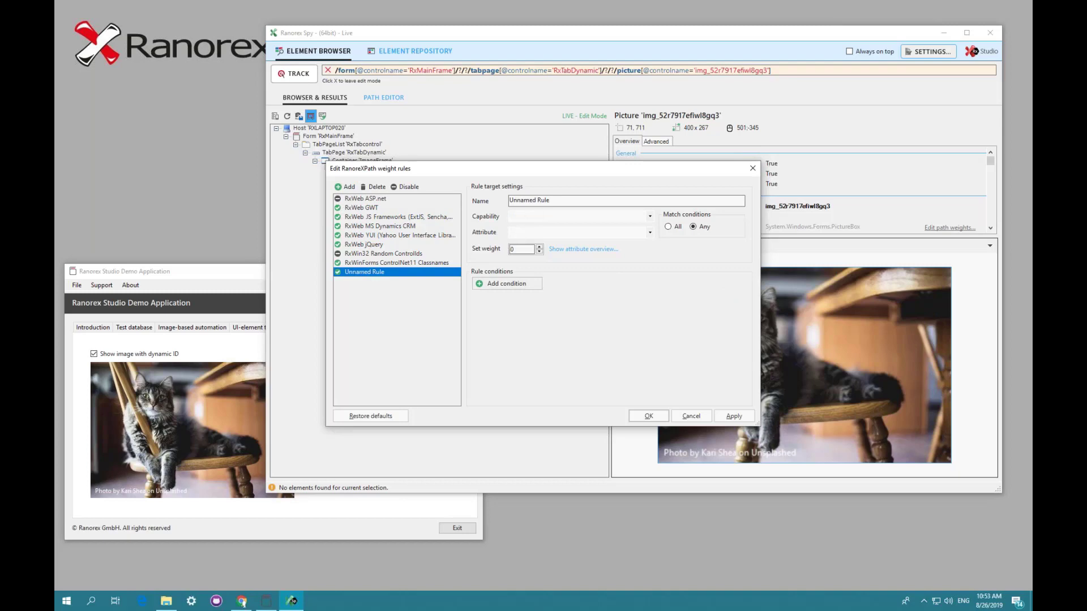
pyautogui.press('BackSpace')
pyautogui.press('BackSpace')
pyautogui.press('BackSpace')
pyautogui.press('BackSpace')
pyautogui.press('BackSpace')
pyautogui.press('BackSpace')
pyautogui.press('BackSpace')
pyautogui.press('BackSpace')
pyautogui.press('BackSpace')
pyautogui.press('BackSpace')
pyautogui.press('BackSpace')
pyautogui.write('RxDemoAppDynamicID')
# - Set the new rule's capability to control and its attribute to controlname
pyautogui.click(650, 216)
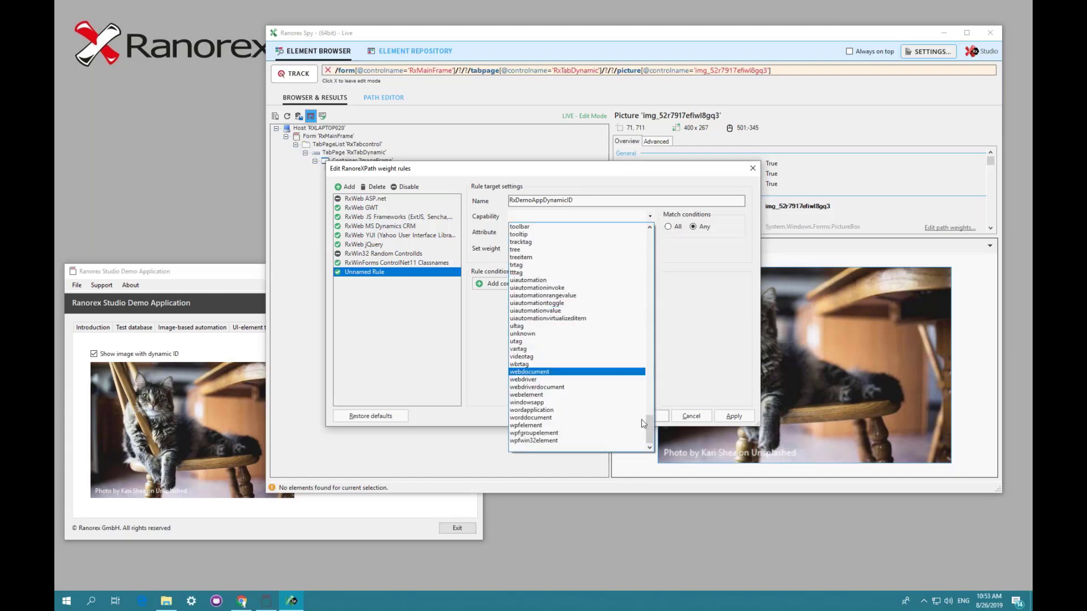
pyautogui.moveTo(649, 433); pyautogui.dragTo(668, 229)
pyautogui.scroll(-5, 575, 338)
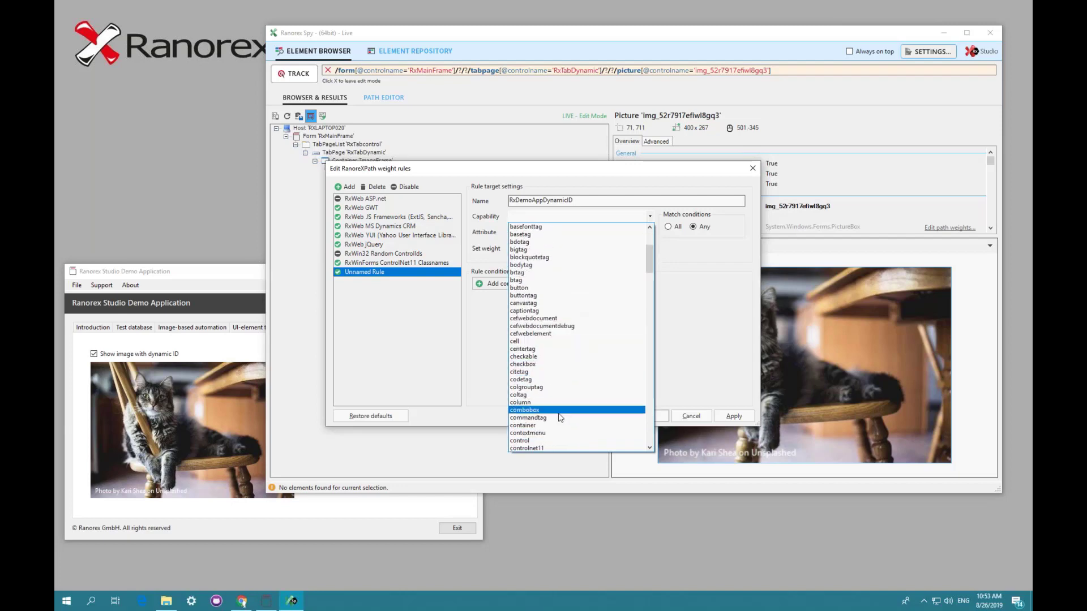
pyautogui.click(554, 444)
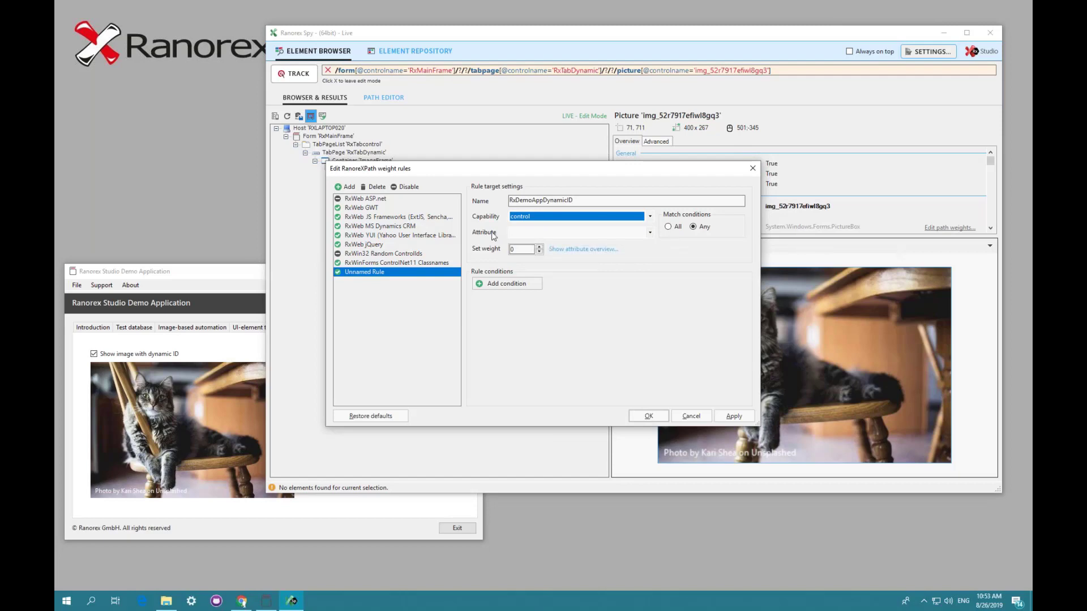
pyautogui.click(650, 233)
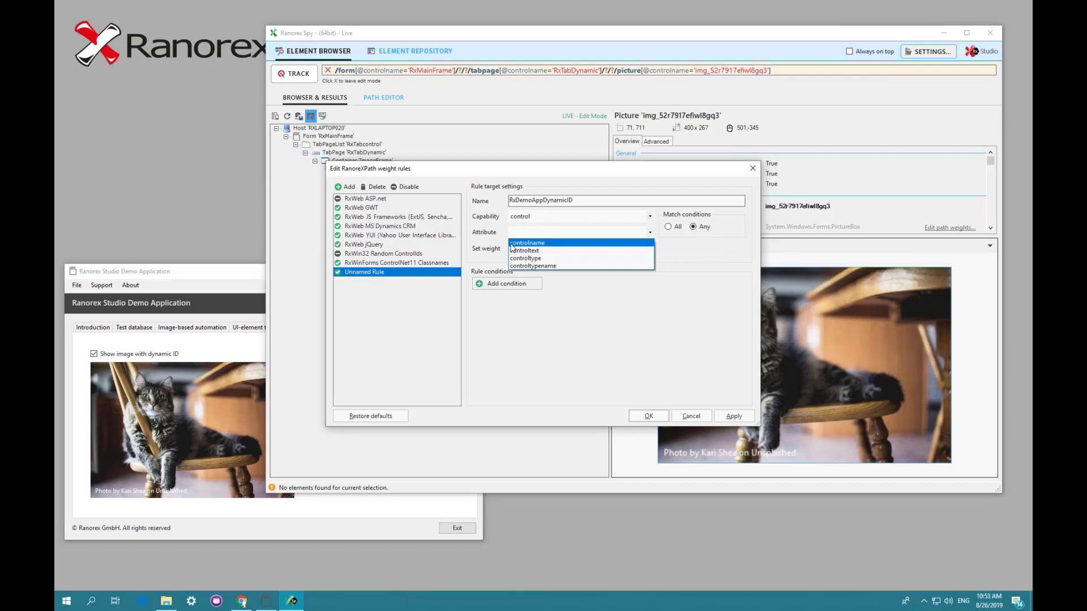
pyautogui.click(535, 245)
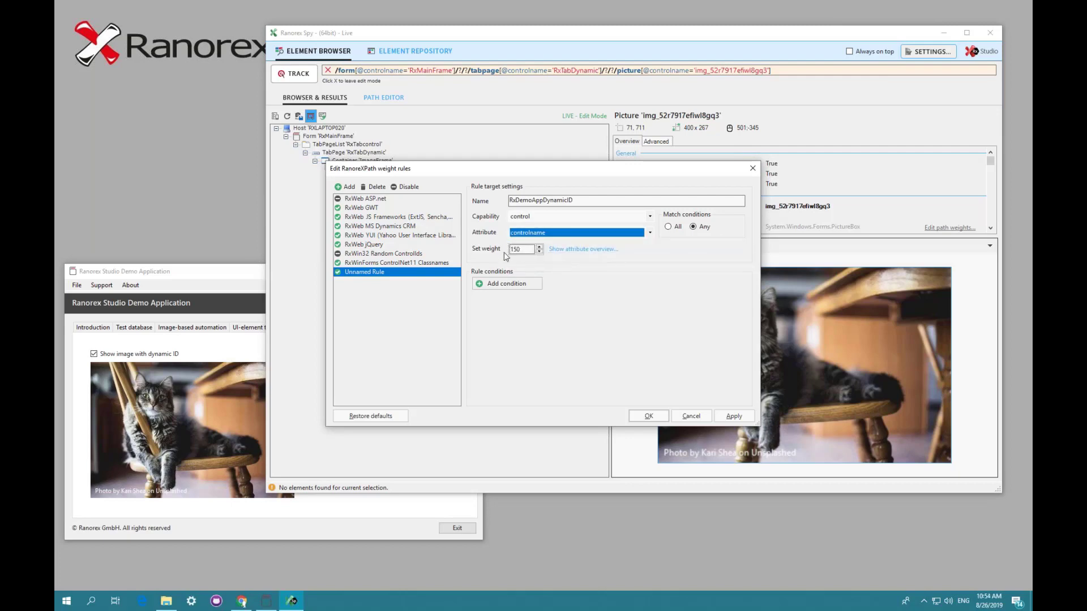
# - Set the rule's weight to 99, then apply and close the weight rules editor
pyautogui.doubleClick(522, 249)
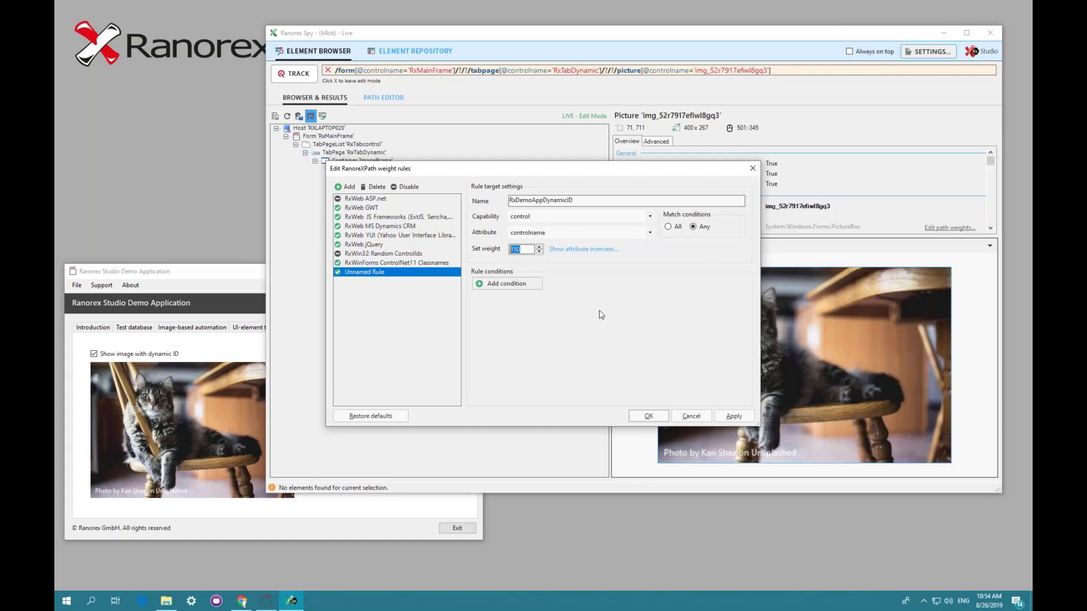
pyautogui.write('99')
pyautogui.click(733, 416)
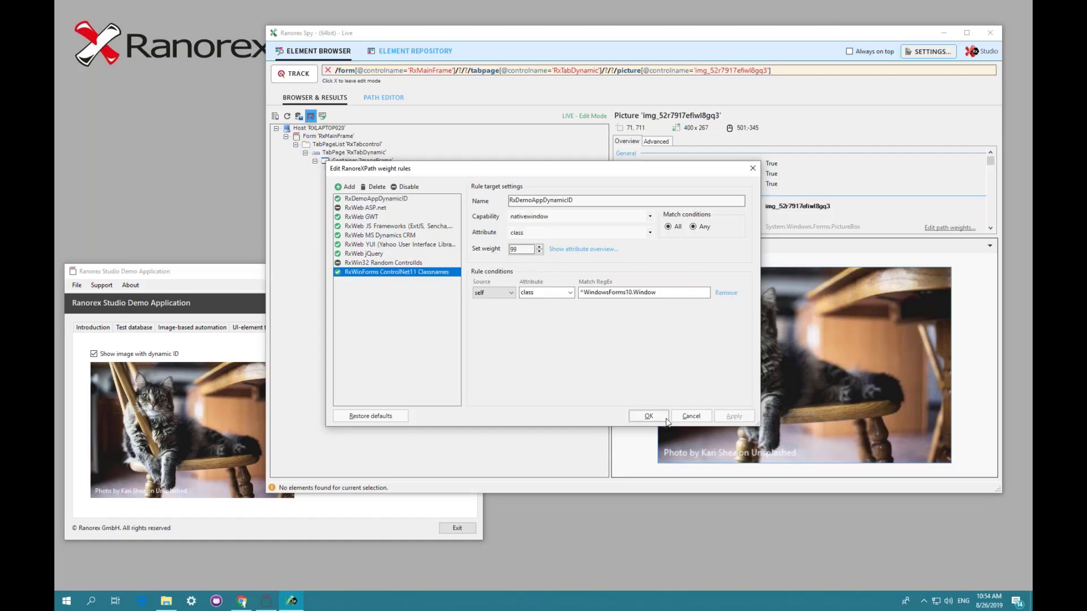
pyautogui.click(649, 416)
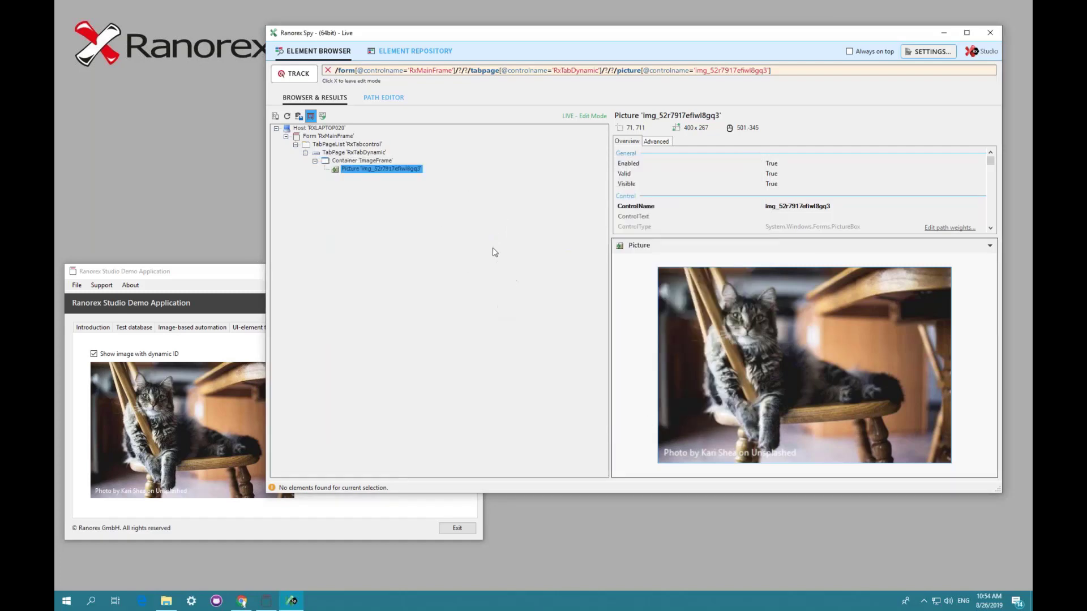
# - Track the dynamic-ID cat picture in the demo app and review its Advanced and Overview properties
pyautogui.click(294, 74)
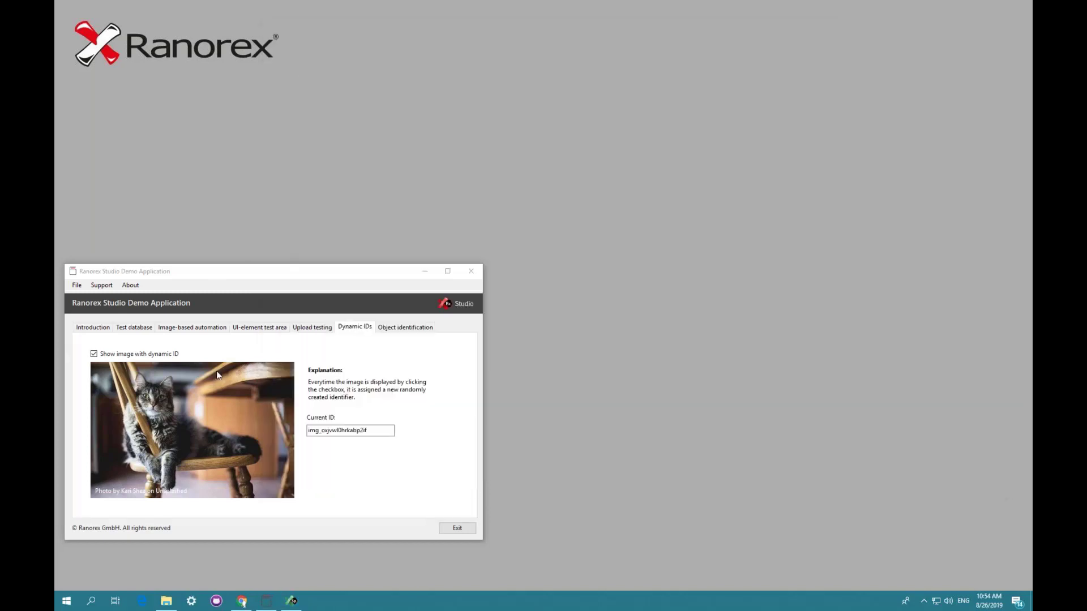
pyautogui.click(187, 403)
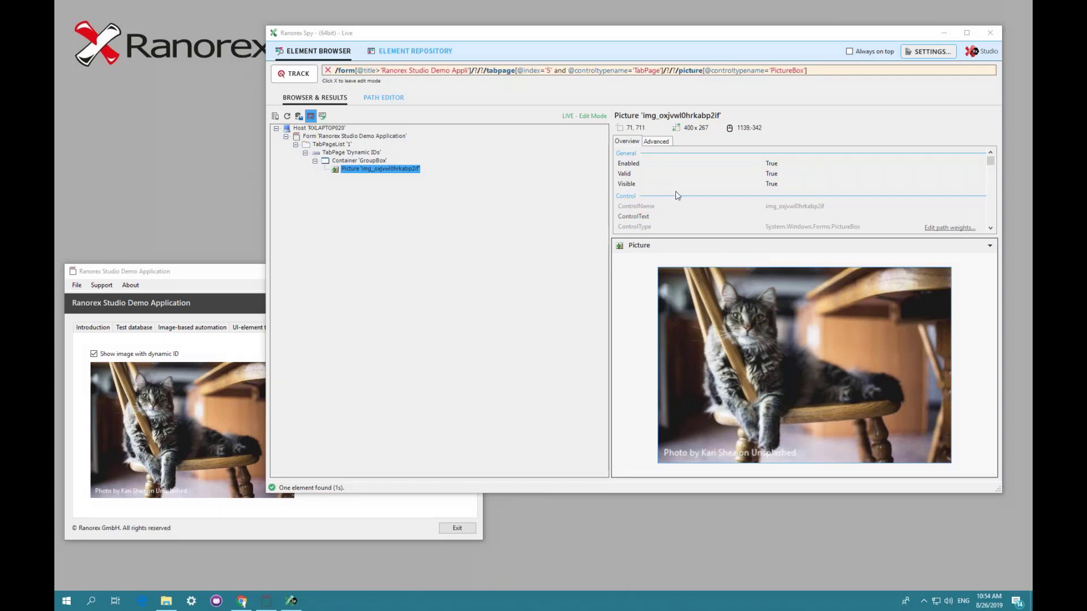
pyautogui.click(656, 140)
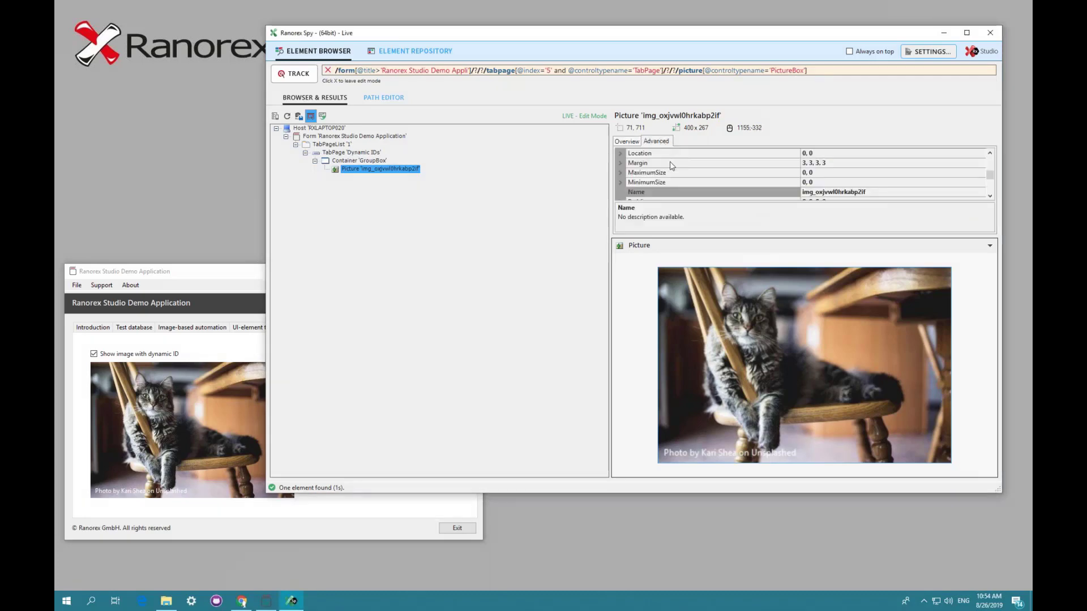
pyautogui.click(625, 142)
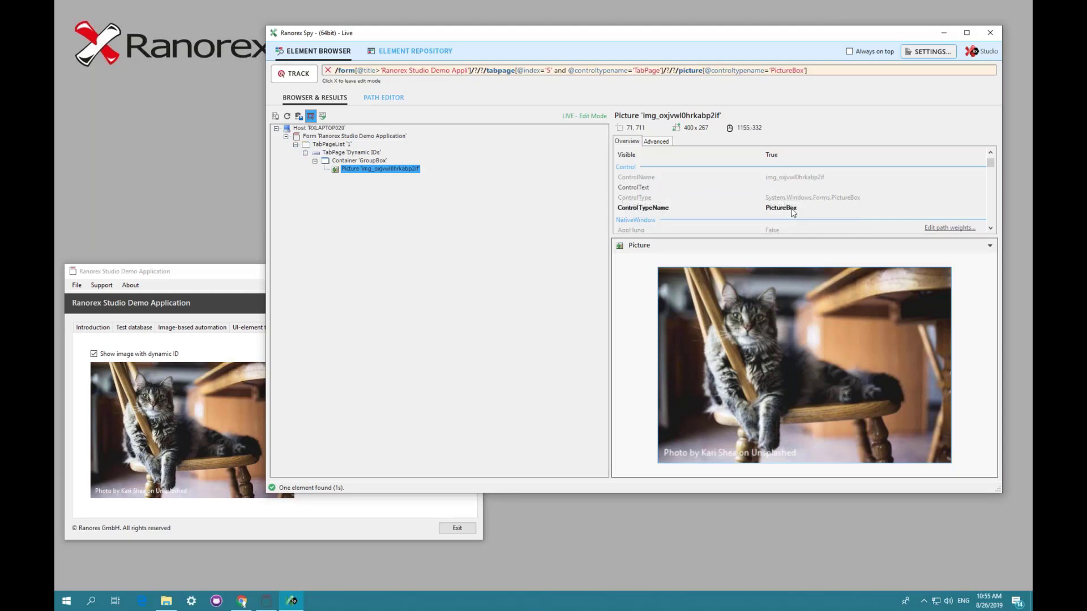
# - Move the demo app window up, open its Image-based automation tab and toggle Show image off and on
pyautogui.click(247, 274)
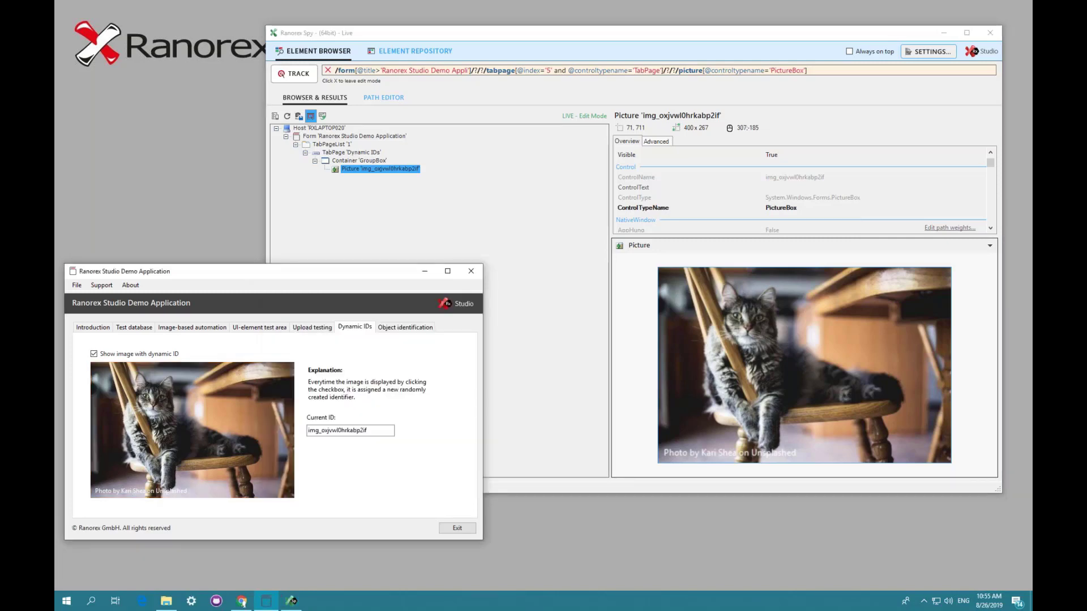
pyautogui.moveTo(246, 270); pyautogui.dragTo(263, 239)
pyautogui.click(209, 296)
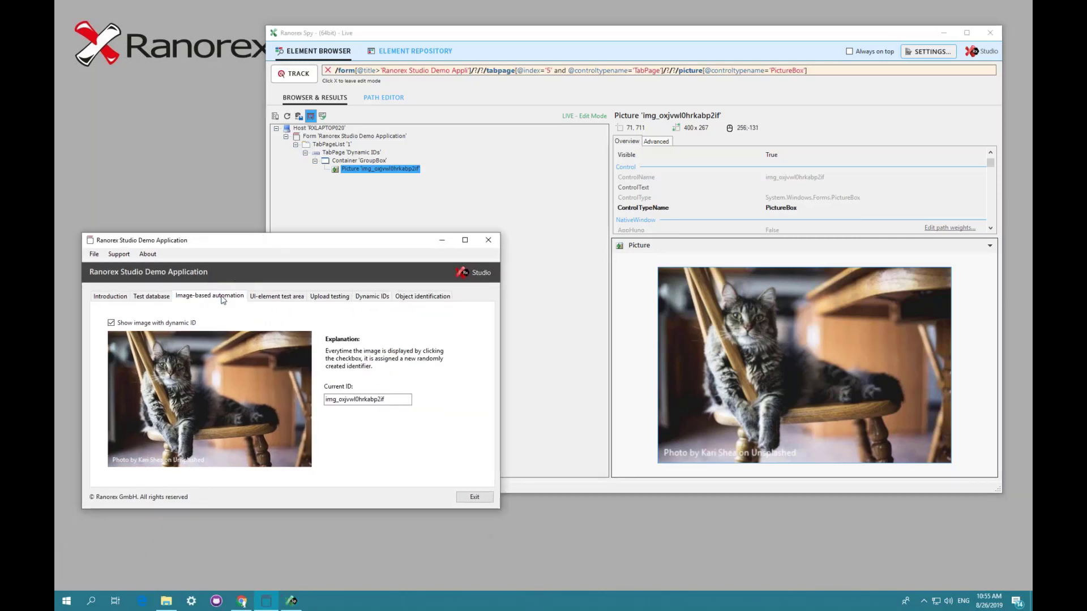
pyautogui.click(282, 325)
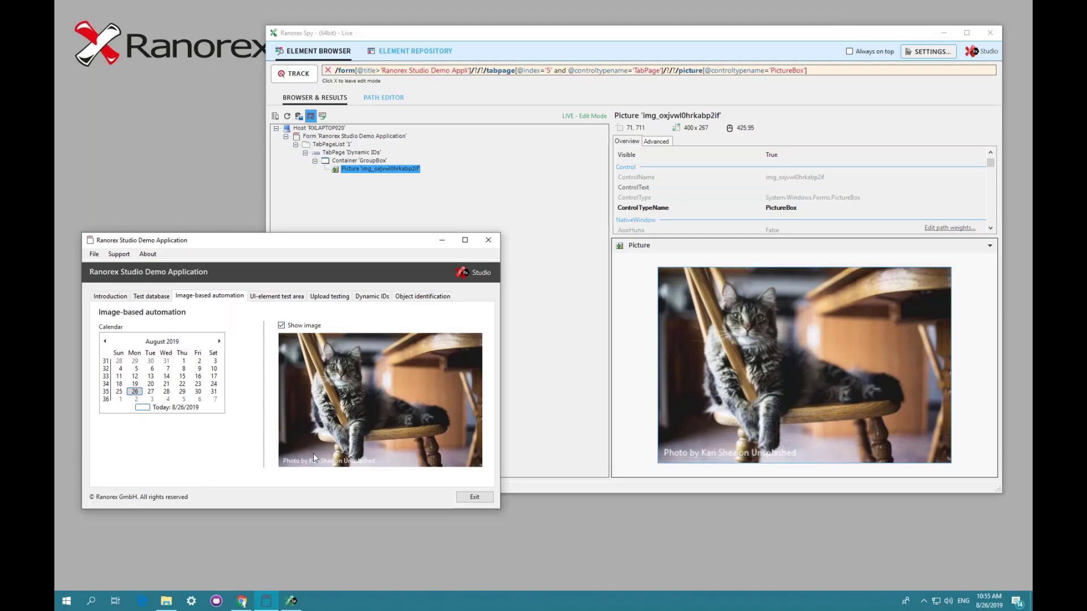
pyautogui.click(282, 326)
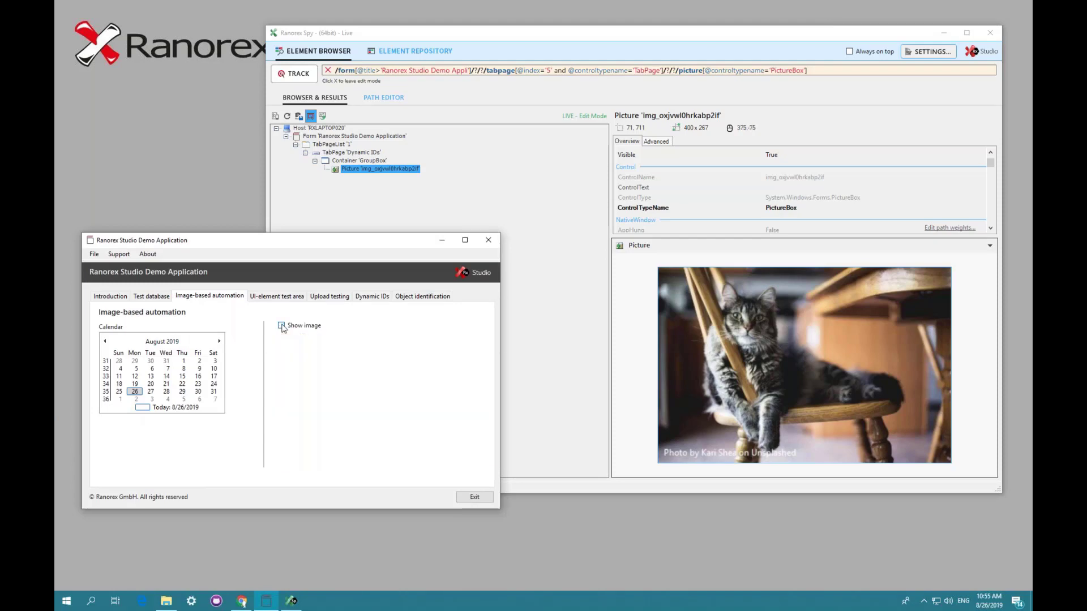
pyautogui.click(282, 326)
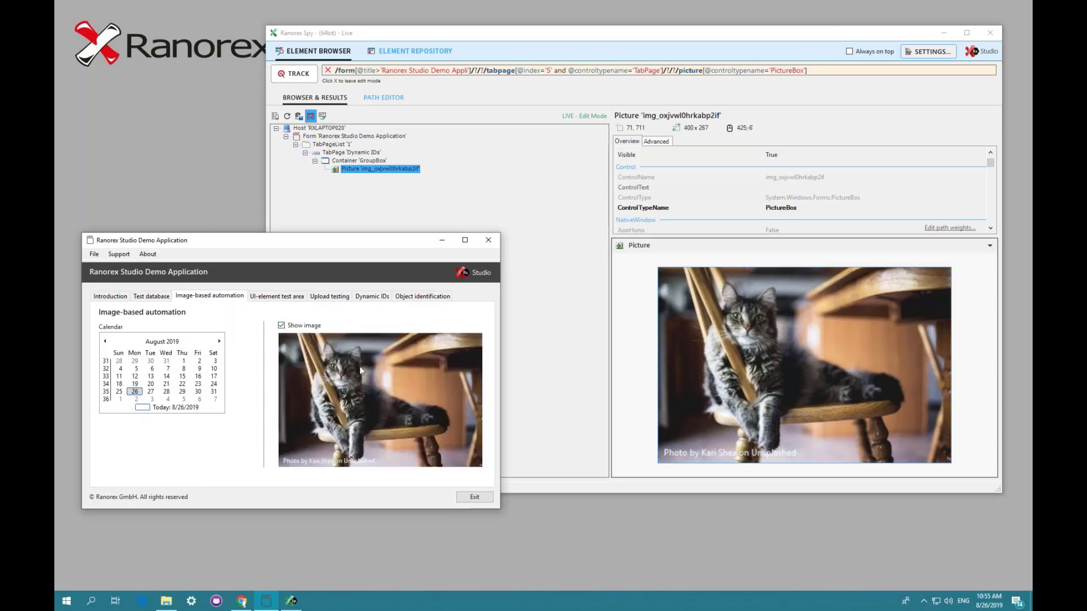
# - Track the cat picture on the Image-based automation tab and inspect its RanoreXPath in the Path Editor
pyautogui.click(298, 75)
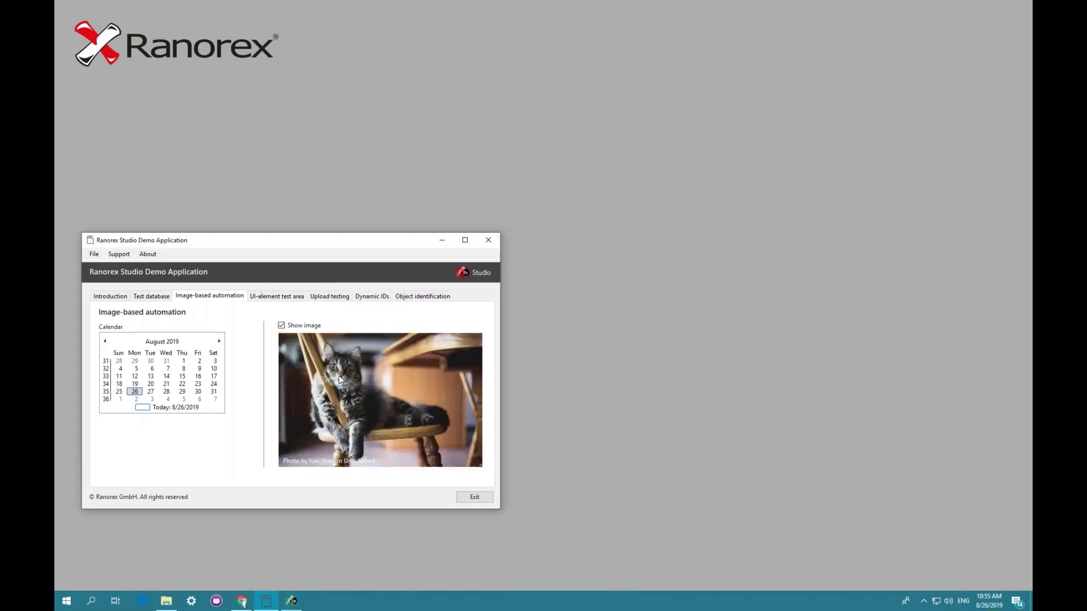
pyautogui.click(340, 380)
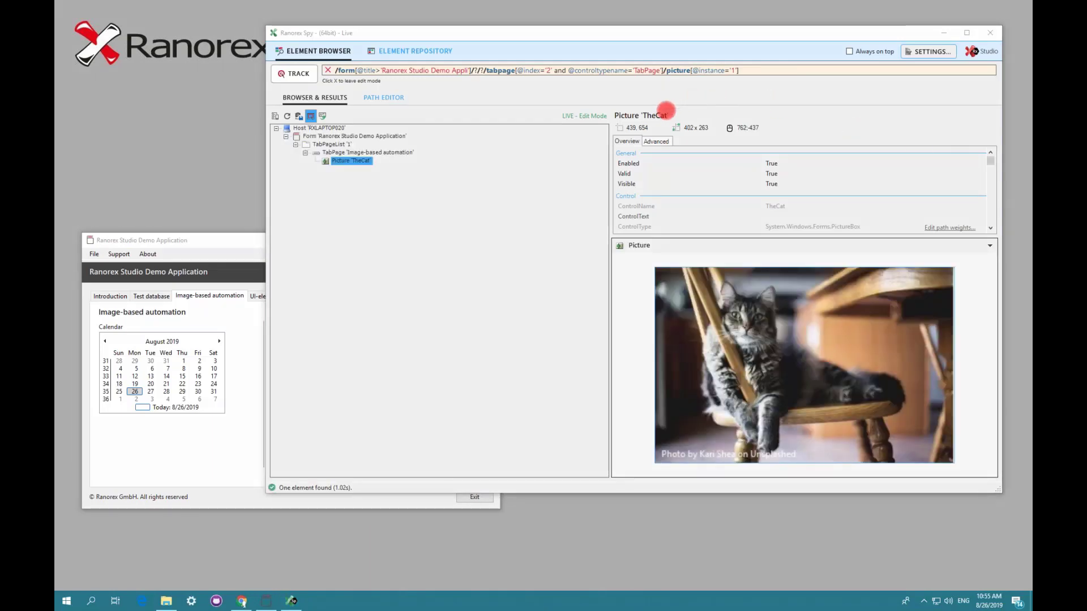
pyautogui.click(372, 98)
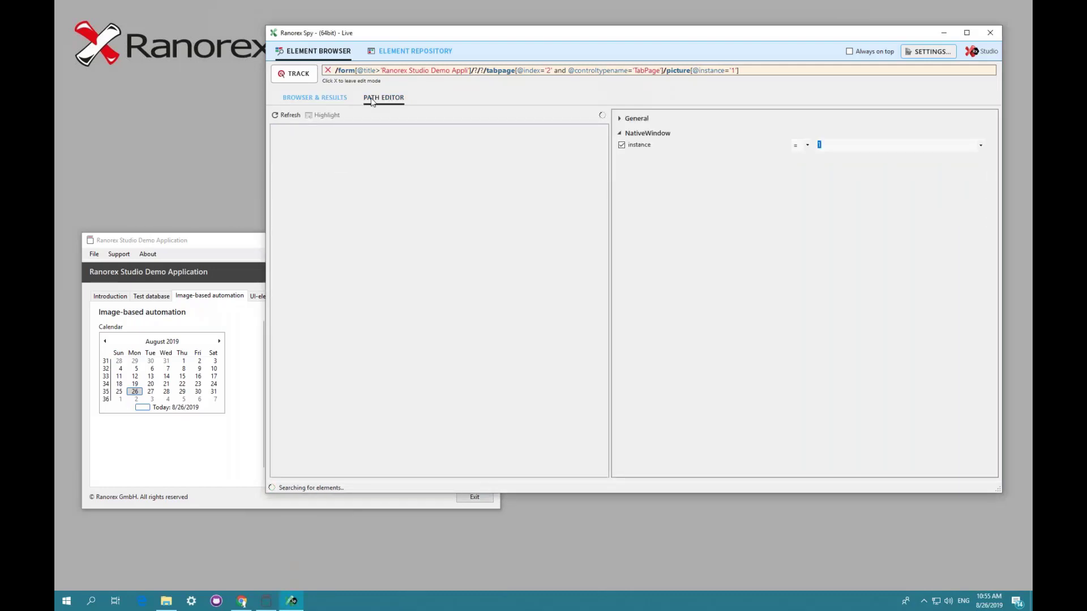
pyautogui.click(305, 79)
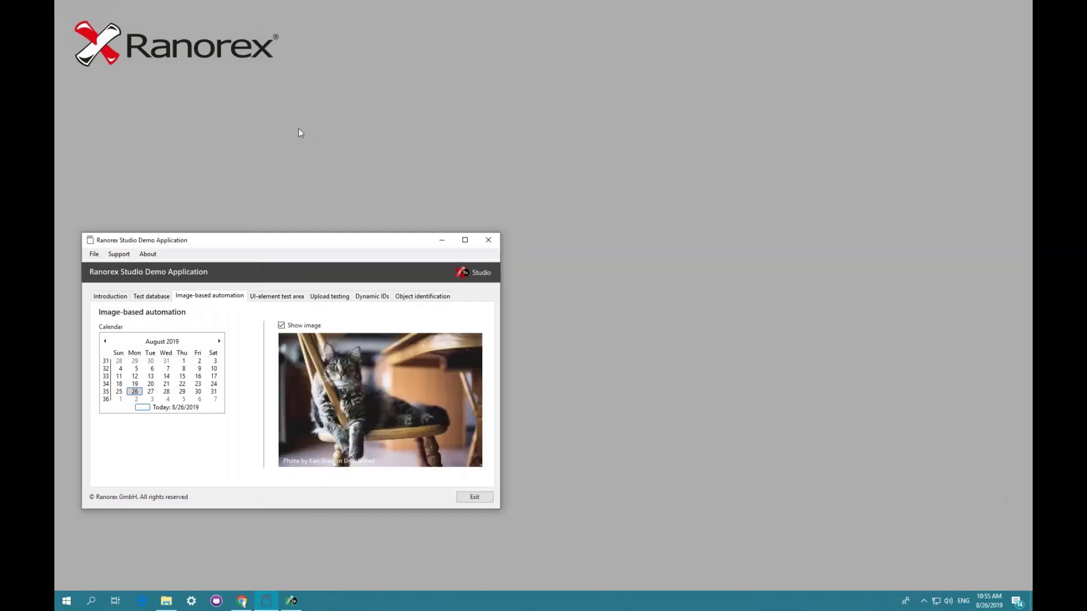
pyautogui.click(321, 379)
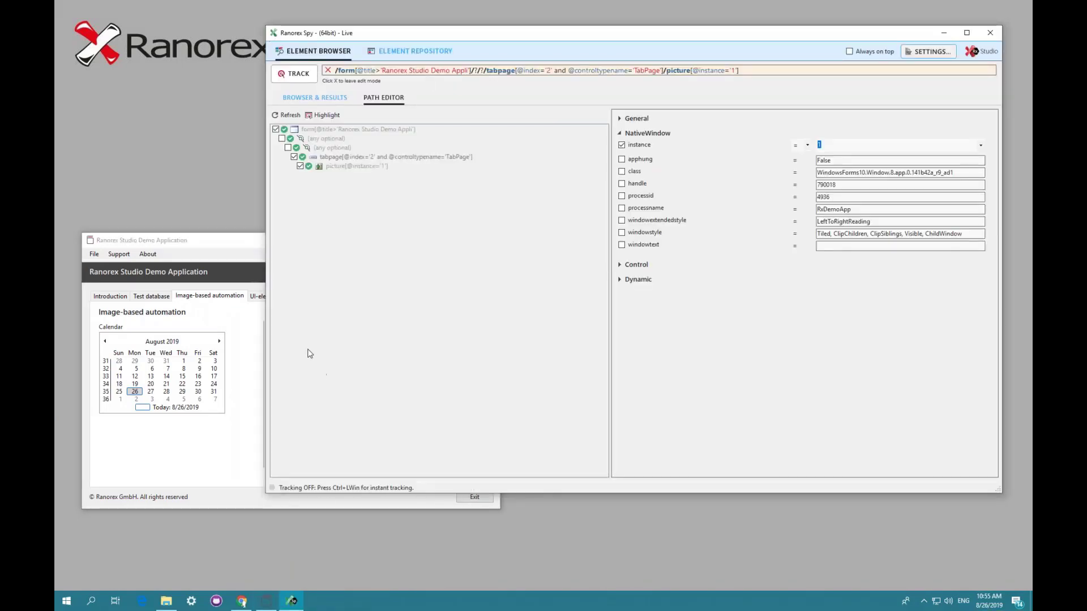
# - Uncheck Show image with dynamic ID on the Dynamic IDs tab, then toggle Show image off and on on the Image-based automation tab
pyautogui.click(225, 242)
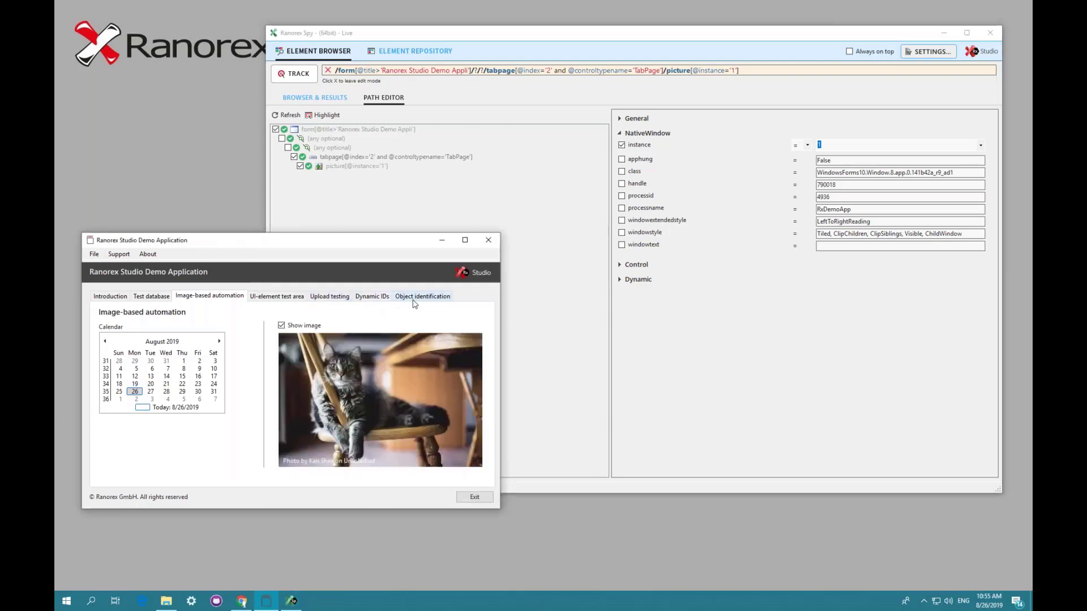
pyautogui.click(414, 299)
pyautogui.click(369, 297)
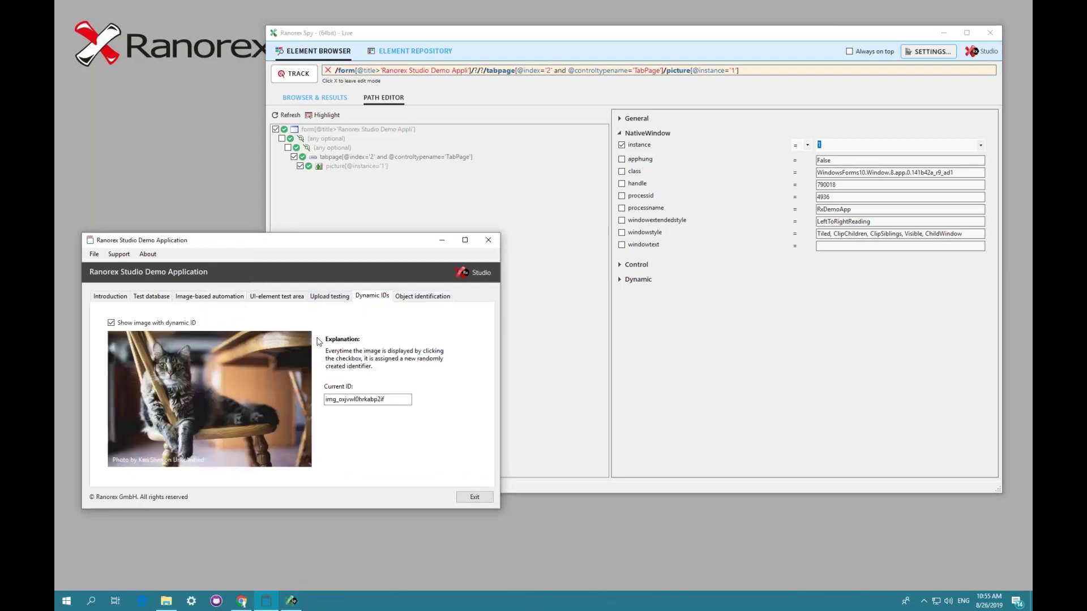
pyautogui.click(111, 323)
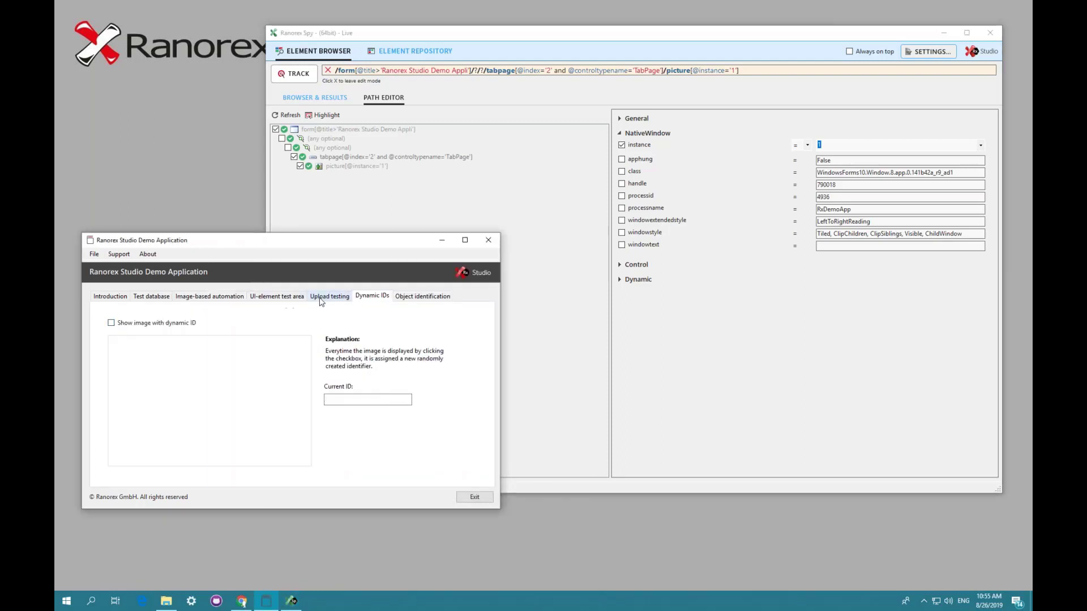
pyautogui.click(208, 298)
pyautogui.click(281, 326)
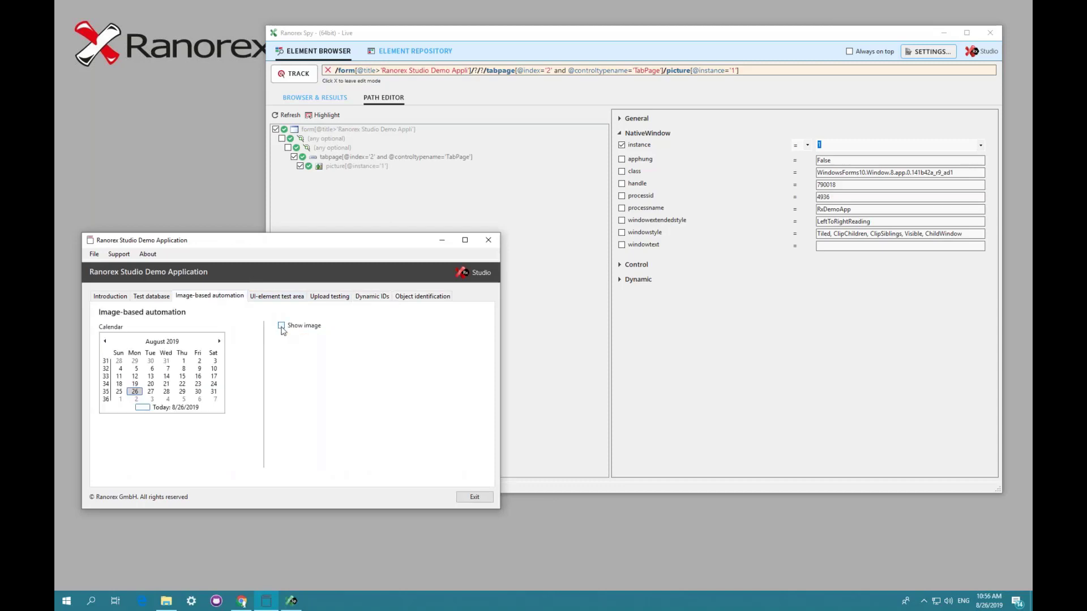
pyautogui.click(281, 327)
# - Track the cat picture again and select its picture node in the Path Editor
pyautogui.click(298, 74)
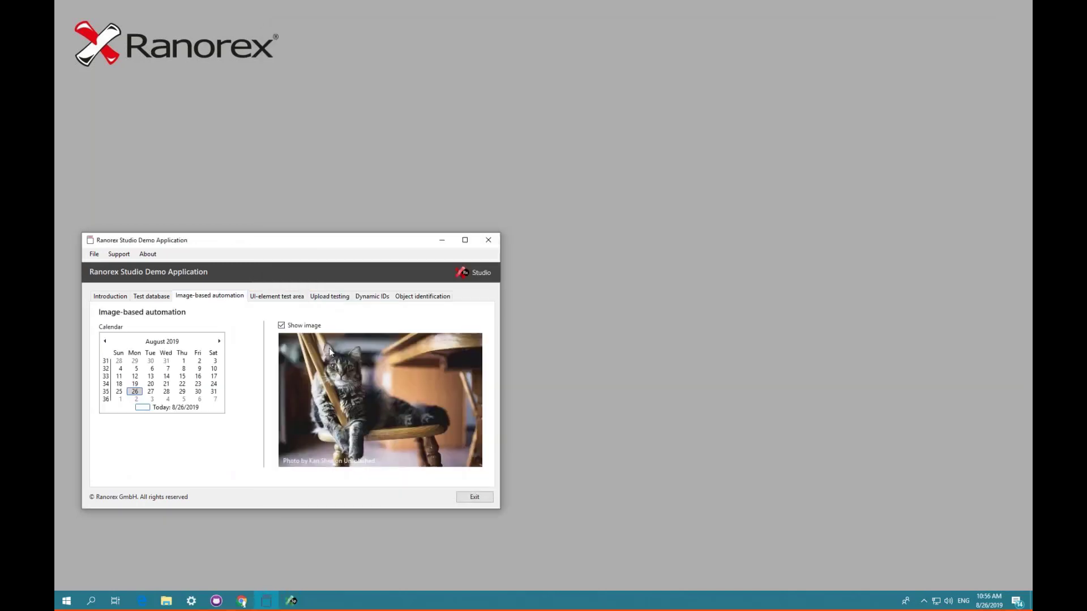
pyautogui.click(328, 348)
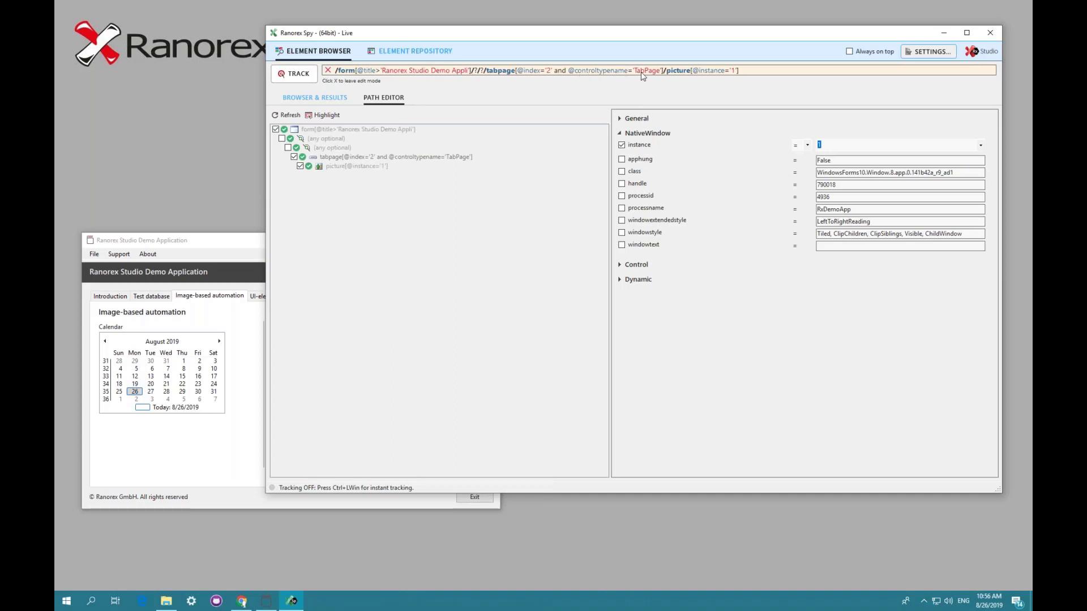
pyautogui.click(354, 168)
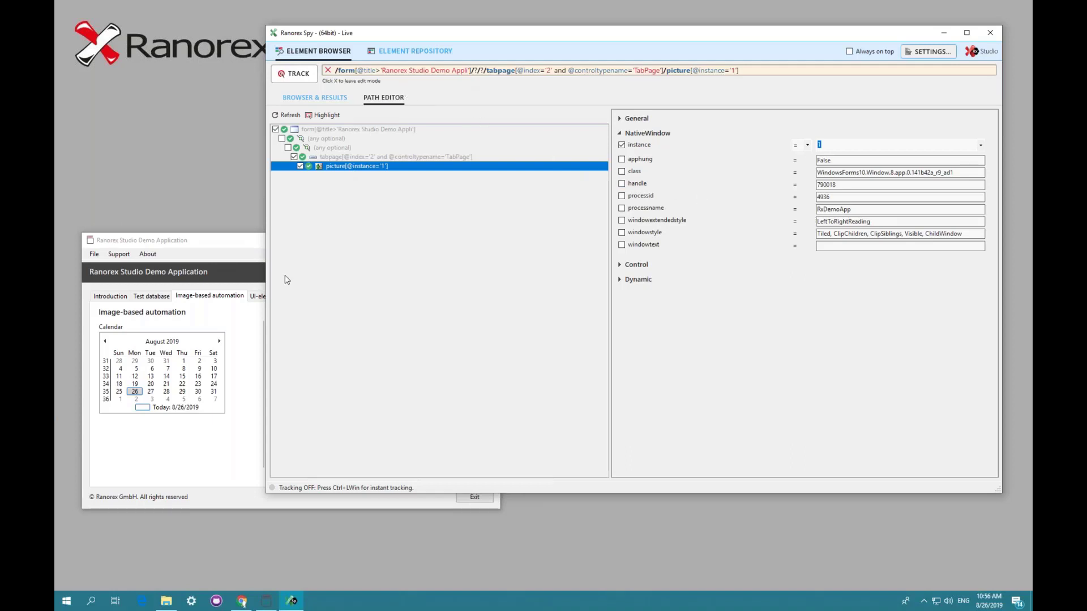
# - Switch the demo application to its Dynamic IDs tab
pyautogui.click(225, 245)
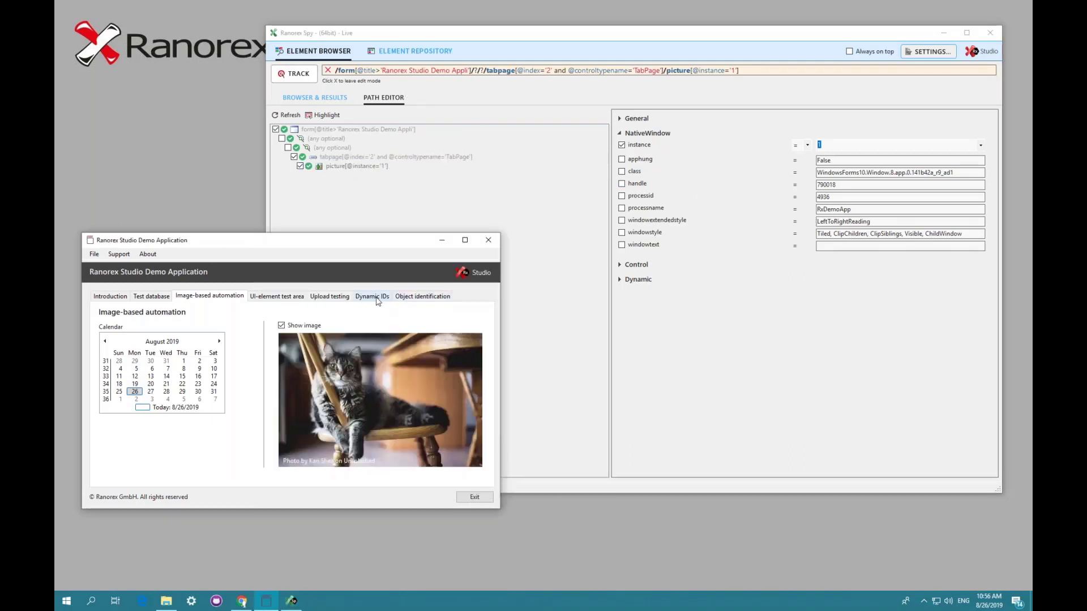
pyautogui.click(375, 298)
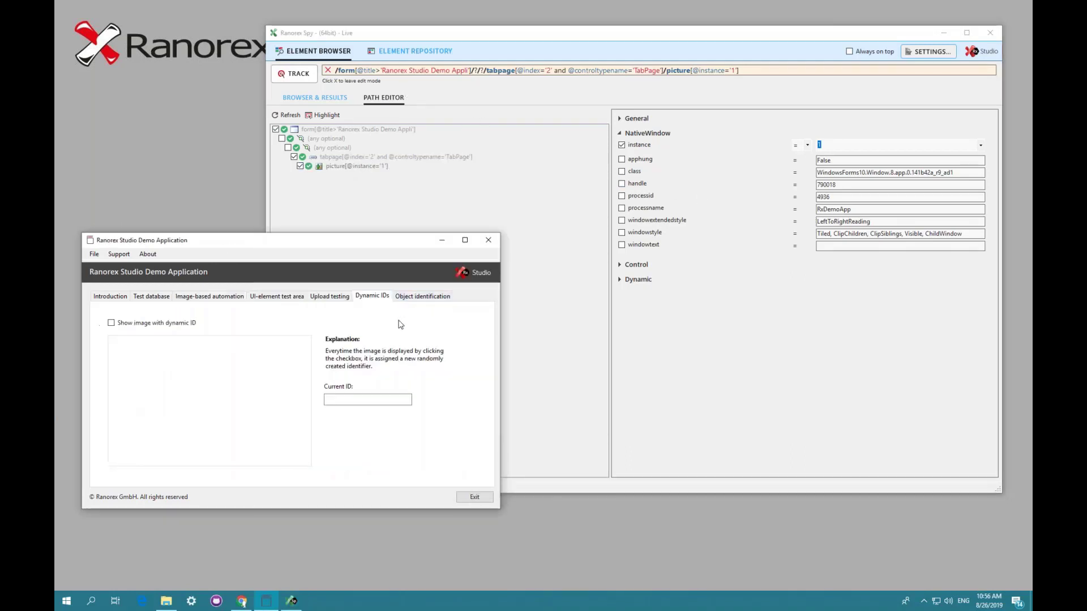
# - Show the image with dynamic ID in the demo application, track the cat picture, and view it in the element browser
pyautogui.click(146, 327)
pyautogui.click(298, 75)
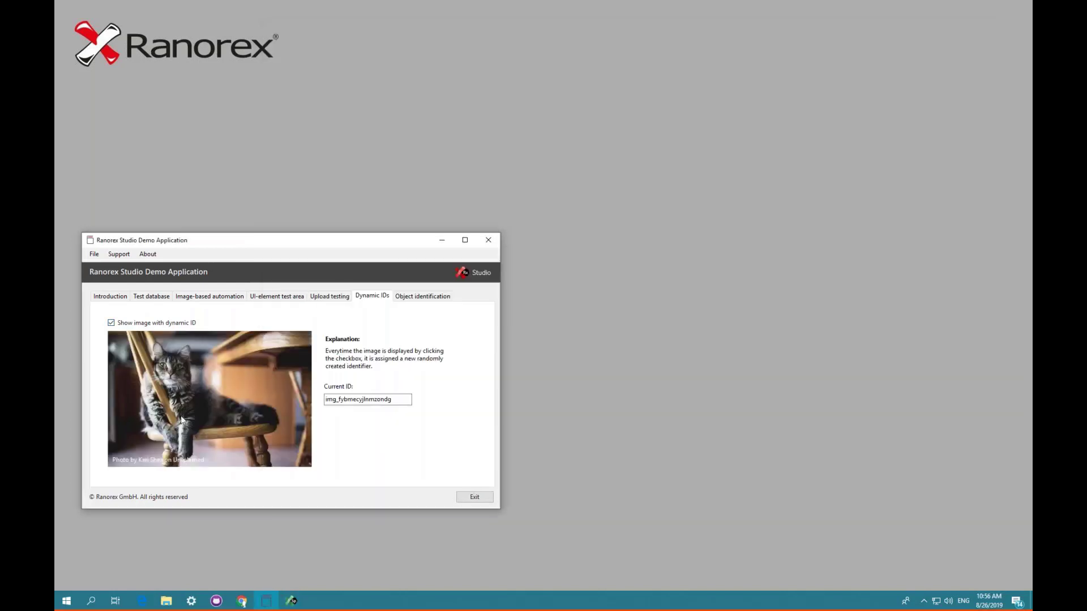
pyautogui.click(184, 379)
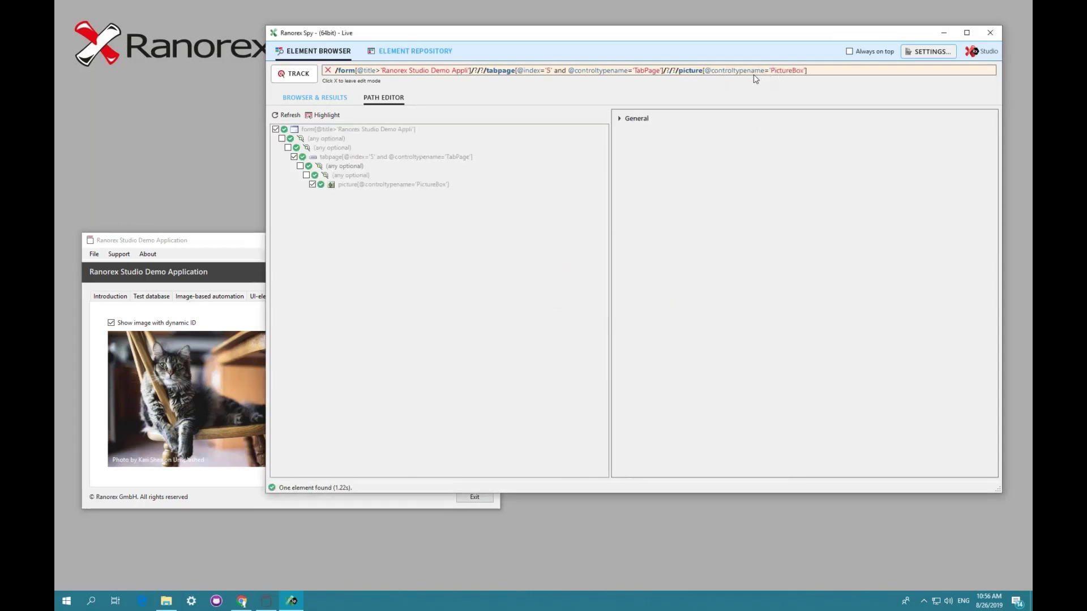
pyautogui.click(335, 98)
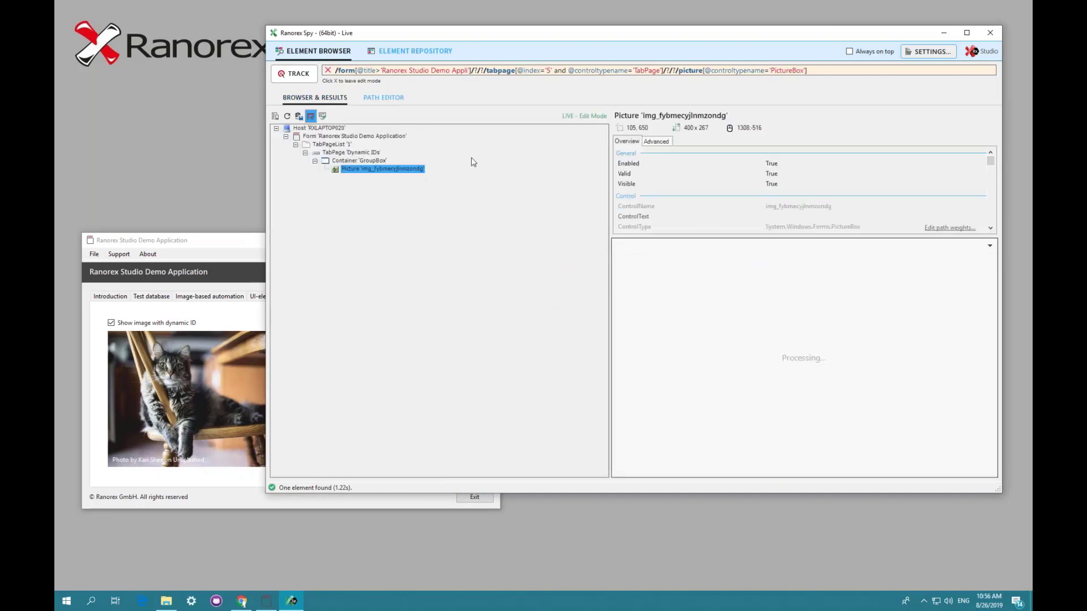
# - Open the RanoreXPath weight rules editor to review the RxDemoAppDynamicID rule, then cancel it
pyautogui.click(937, 228)
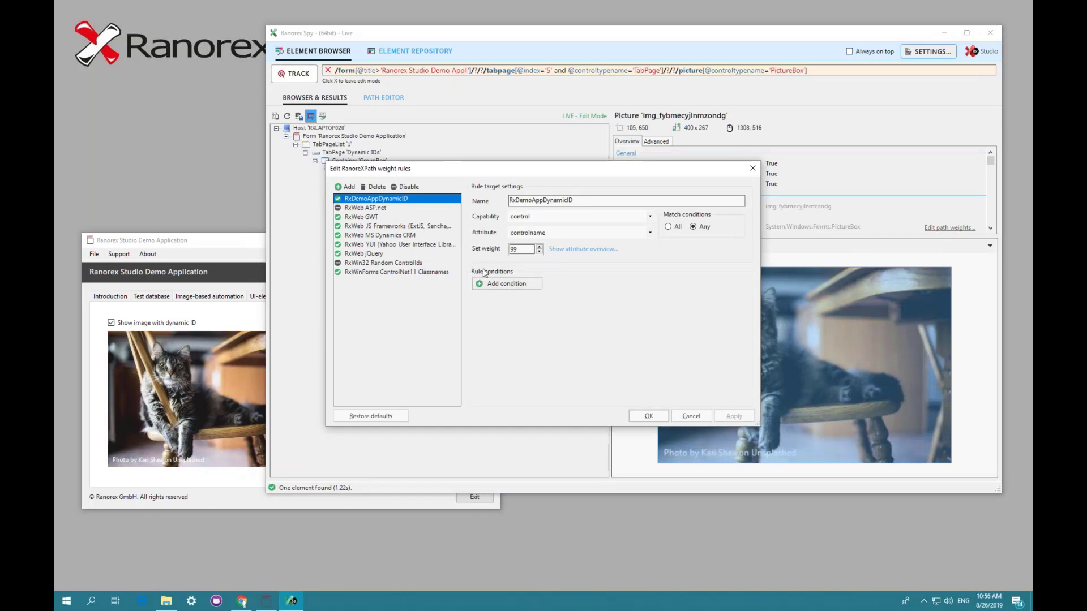
pyautogui.click(240, 320)
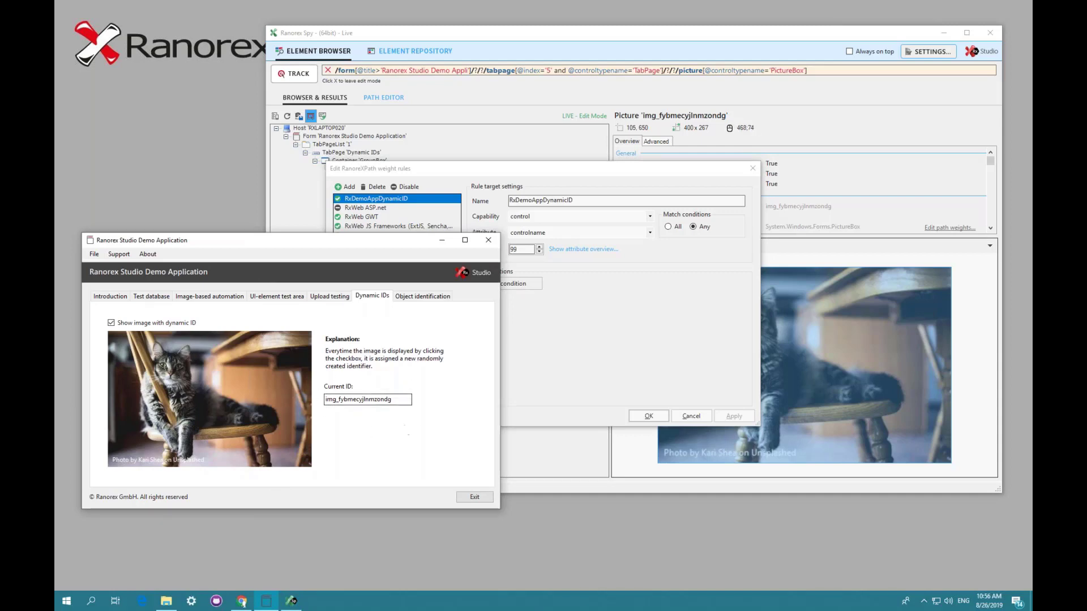
pyautogui.click(550, 339)
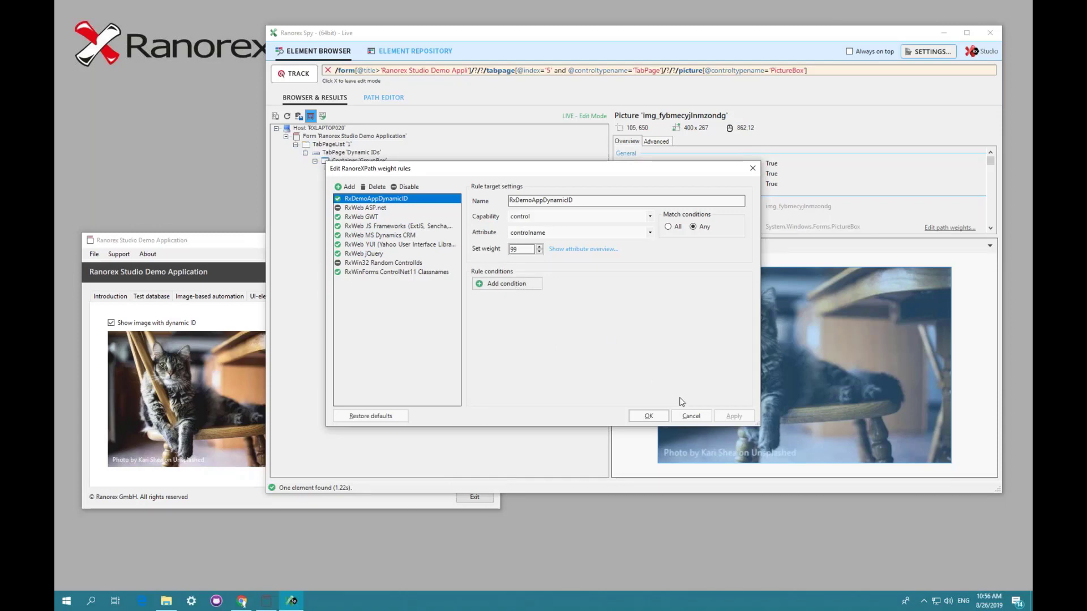
pyautogui.click(690, 418)
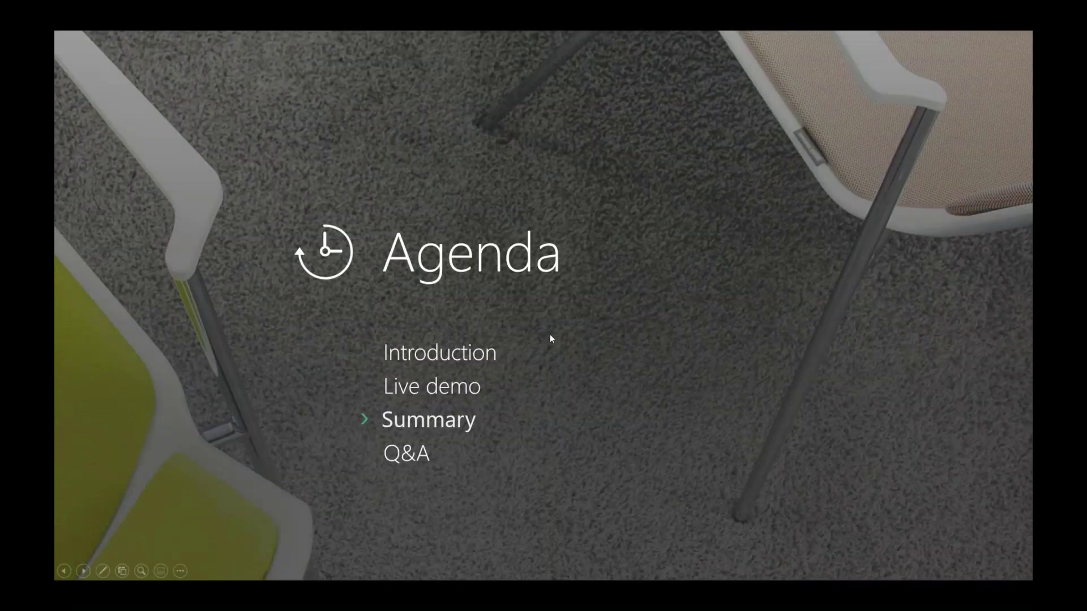
pyautogui.click(553, 334)
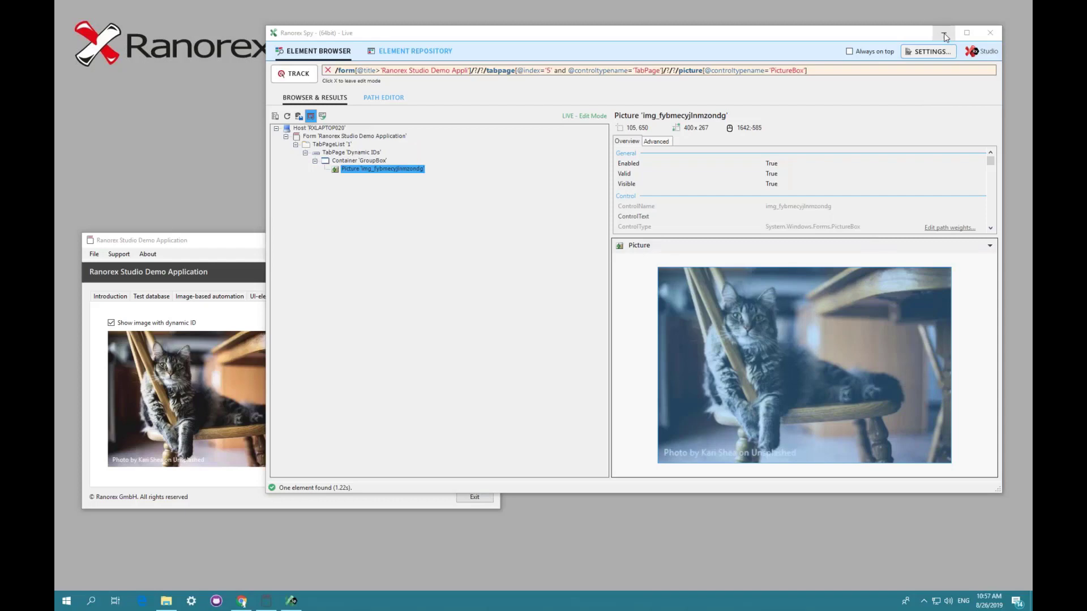
pyautogui.click(948, 35)
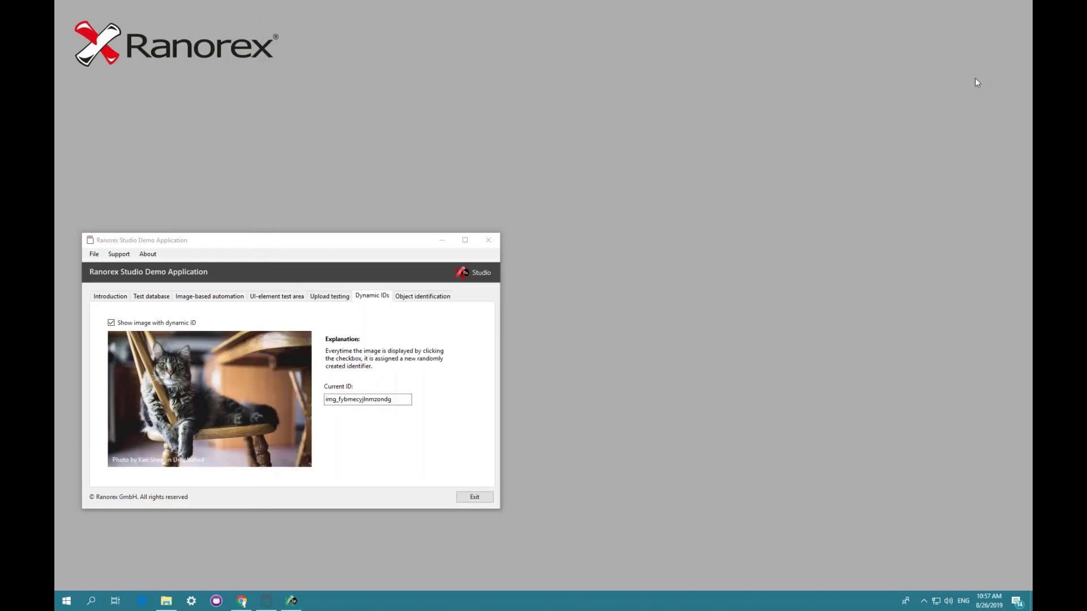
# - Switch to the browser and open the RanoreXPath Introduction page of the Ranorex user guide
pyautogui.click(241, 600)
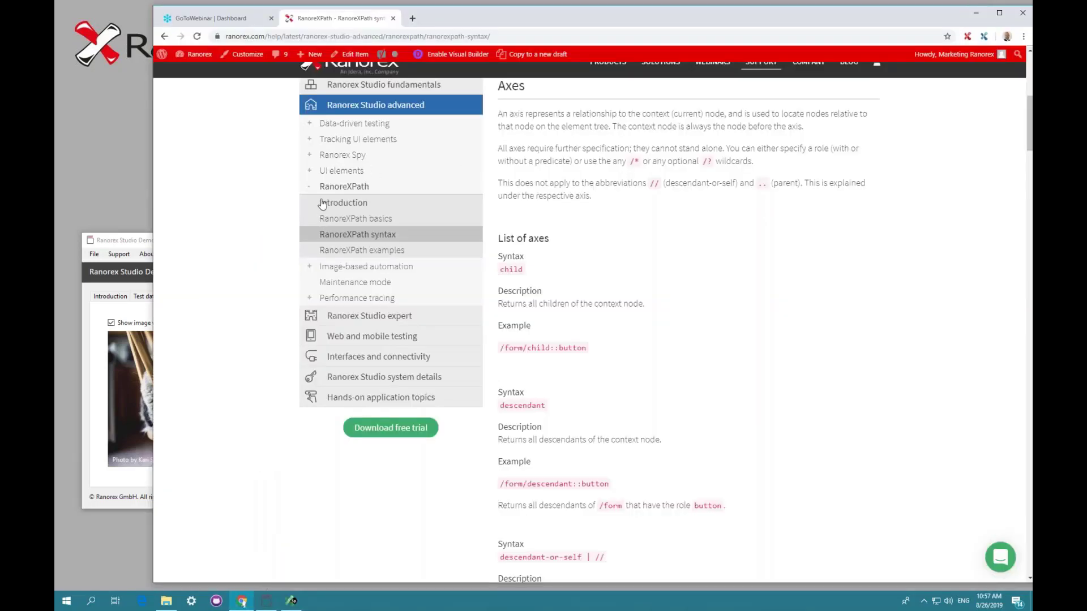
pyautogui.click(347, 203)
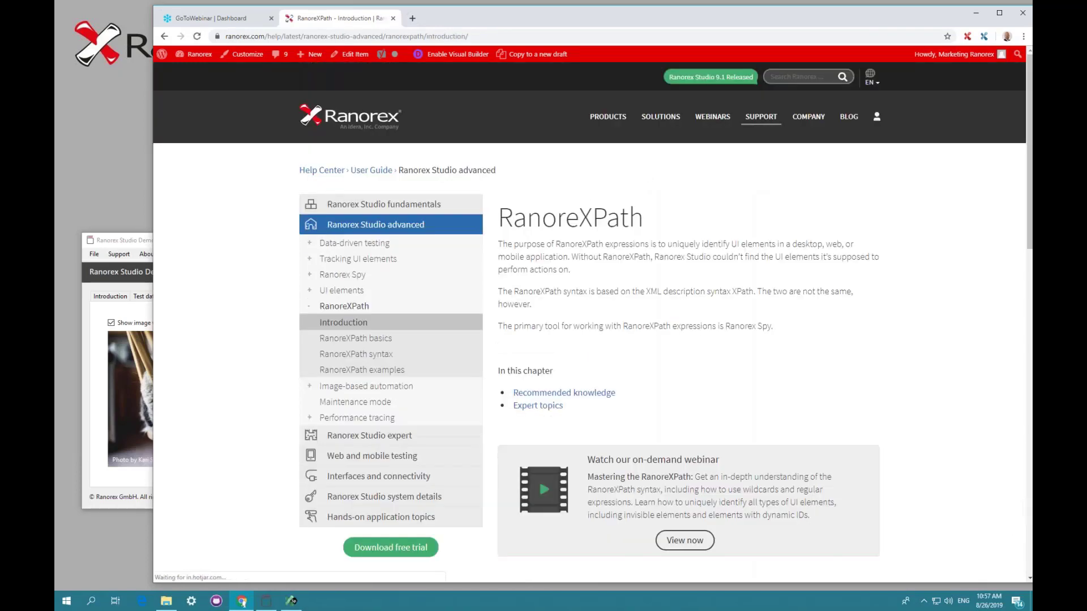
pyautogui.scroll(-3, 625, 286)
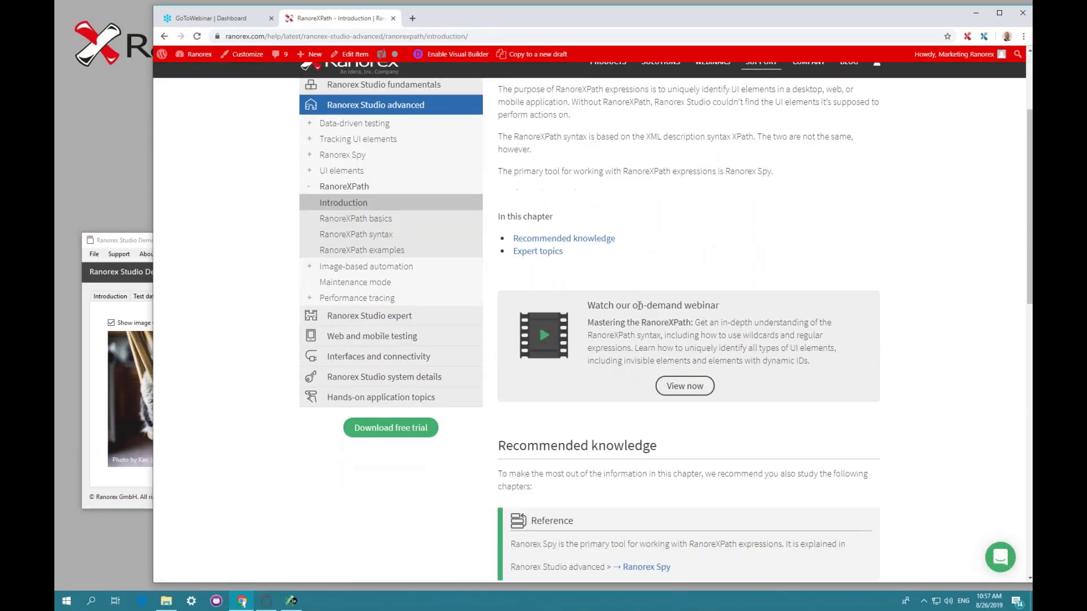
pyautogui.scroll(-7, 856, 385)
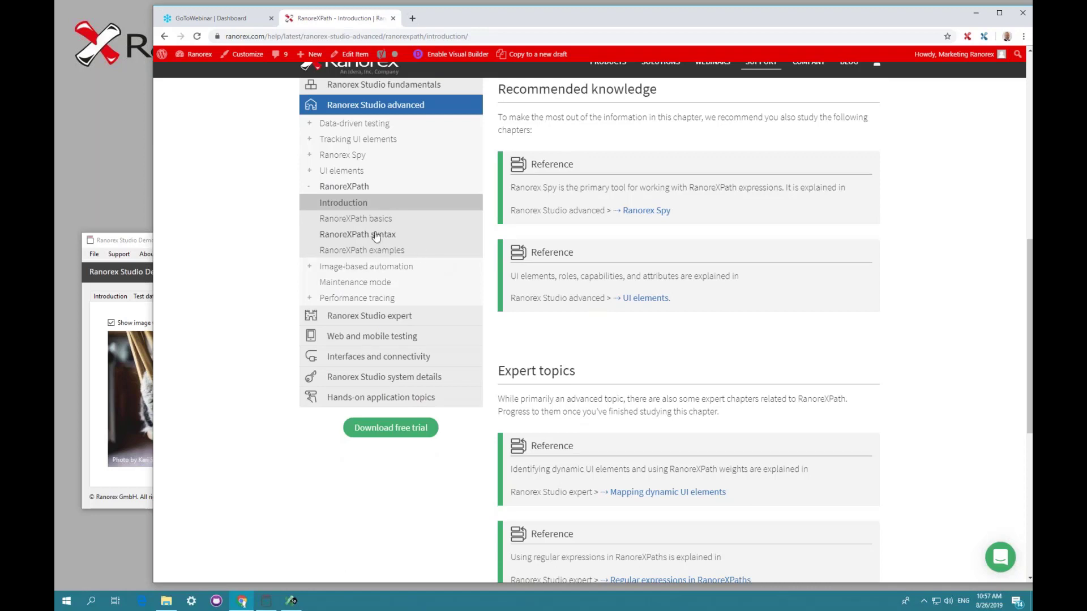
# - Open the RanoreXPath basics page, then the RanoreXPath examples page in the user guide
pyautogui.click(351, 221)
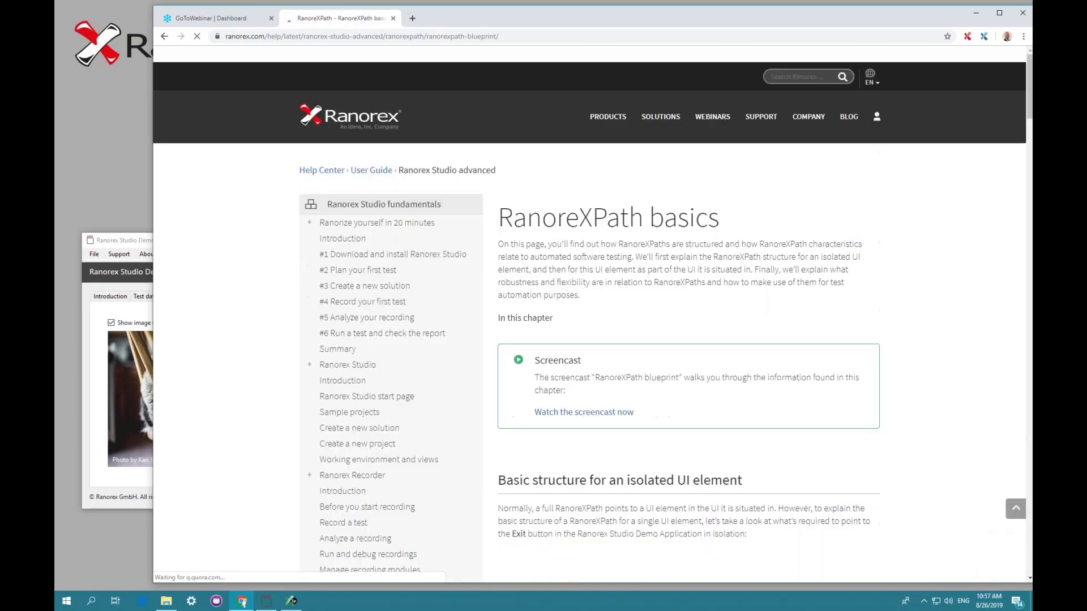
pyautogui.scroll(-20, 648, 356)
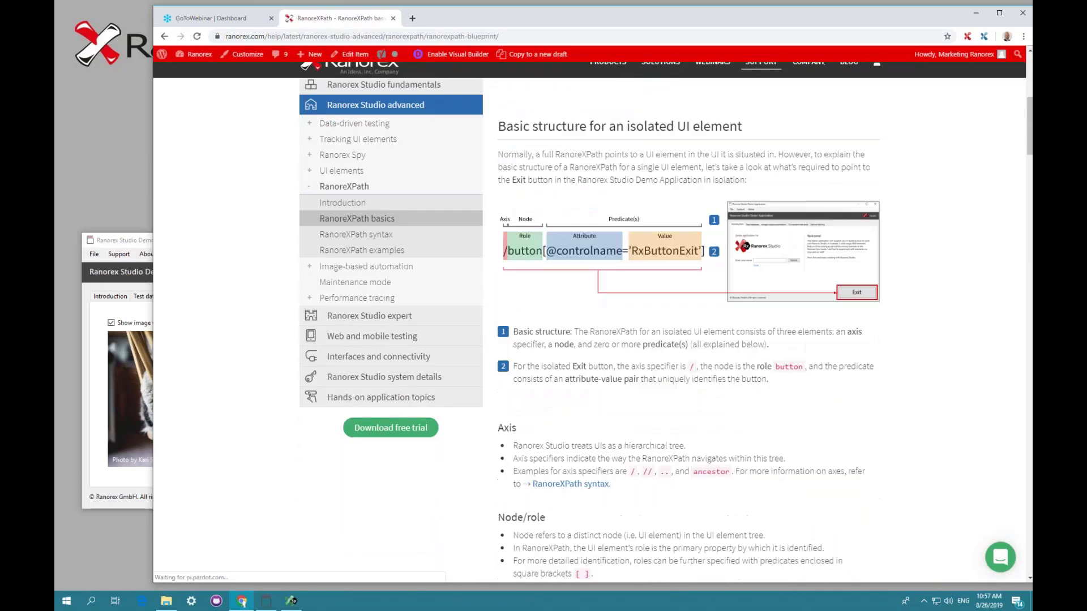
pyautogui.scroll(-3, 646, 350)
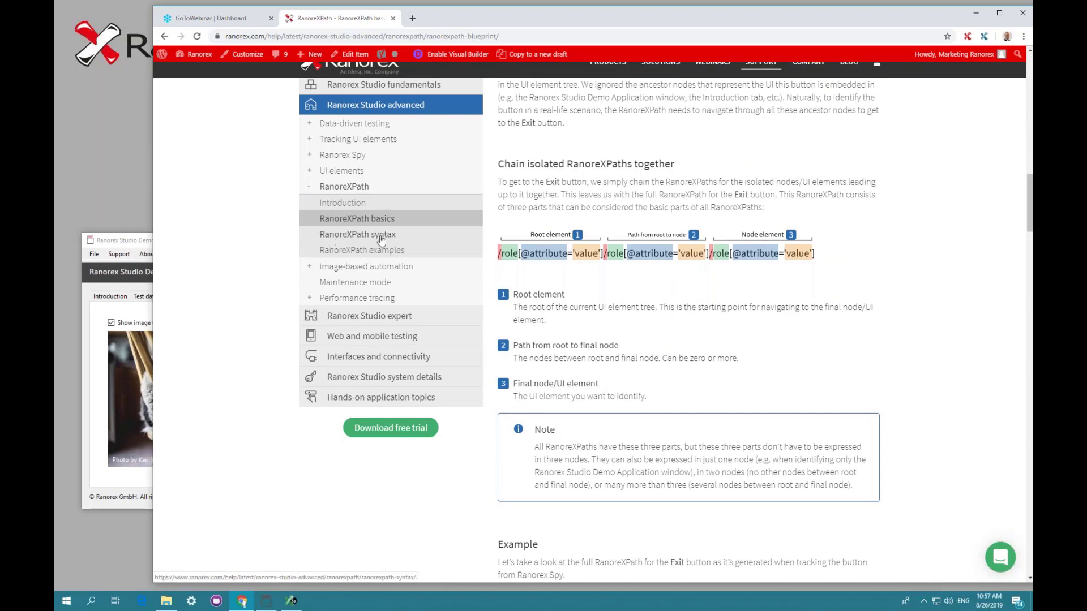
pyautogui.click(352, 252)
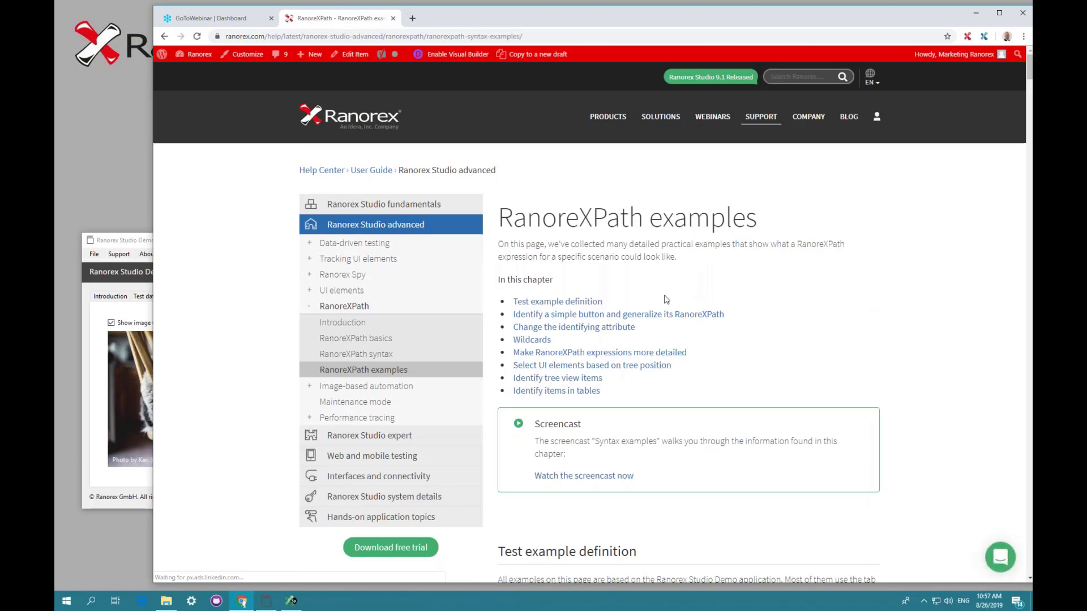
pyautogui.click(907, 238)
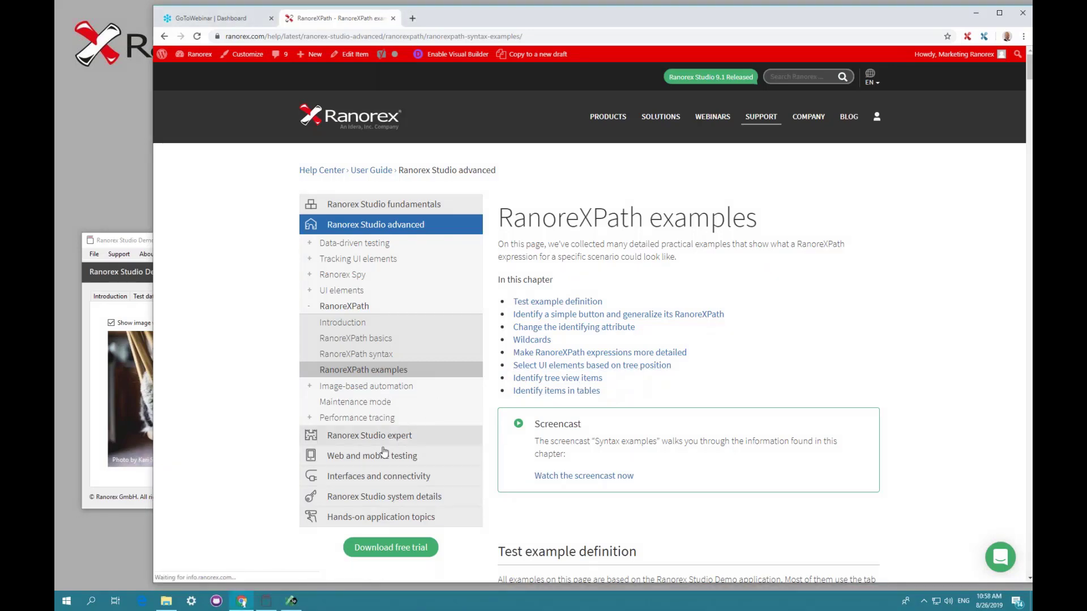
# - Open the Mapping dynamic UI elements page under Ranorex Studio expert, then minimize the browser
pyautogui.click(363, 441)
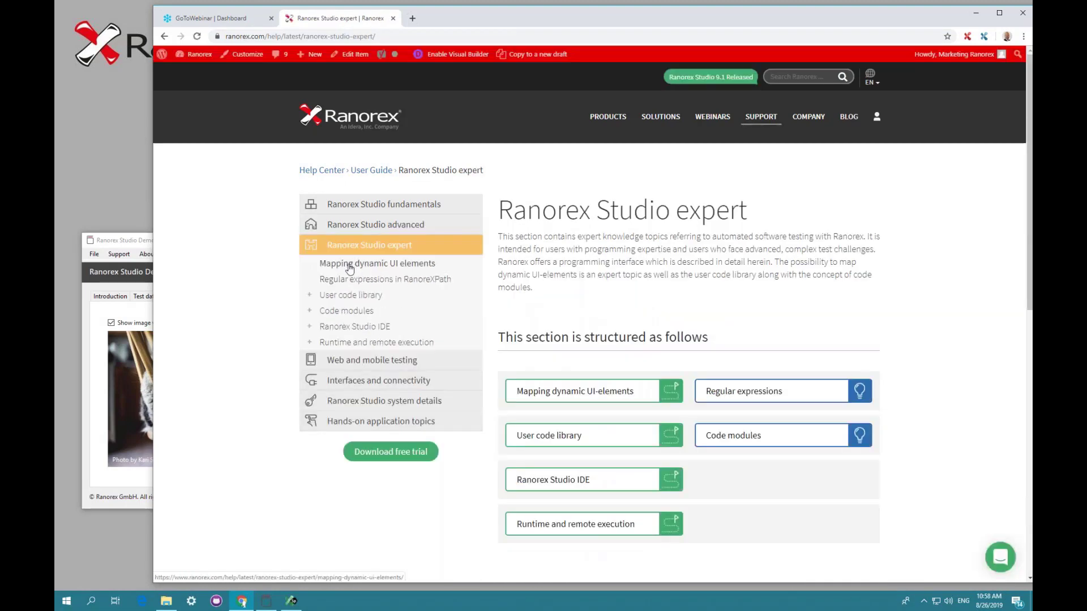
pyautogui.click(357, 264)
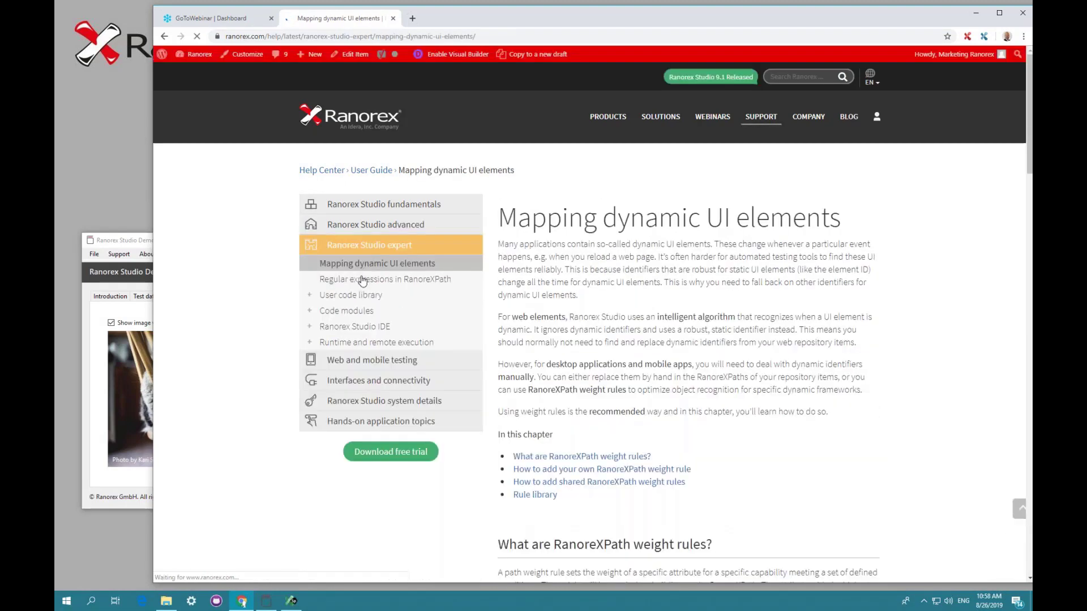
pyautogui.scroll(-2, 492, 346)
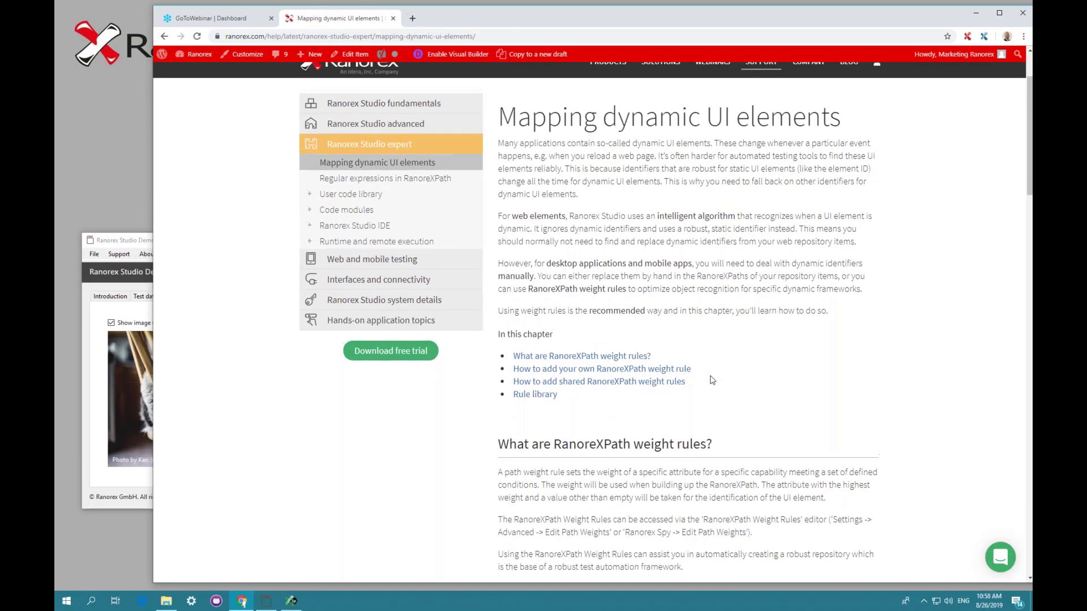
pyautogui.scroll(2, 711, 382)
pyautogui.click(975, 13)
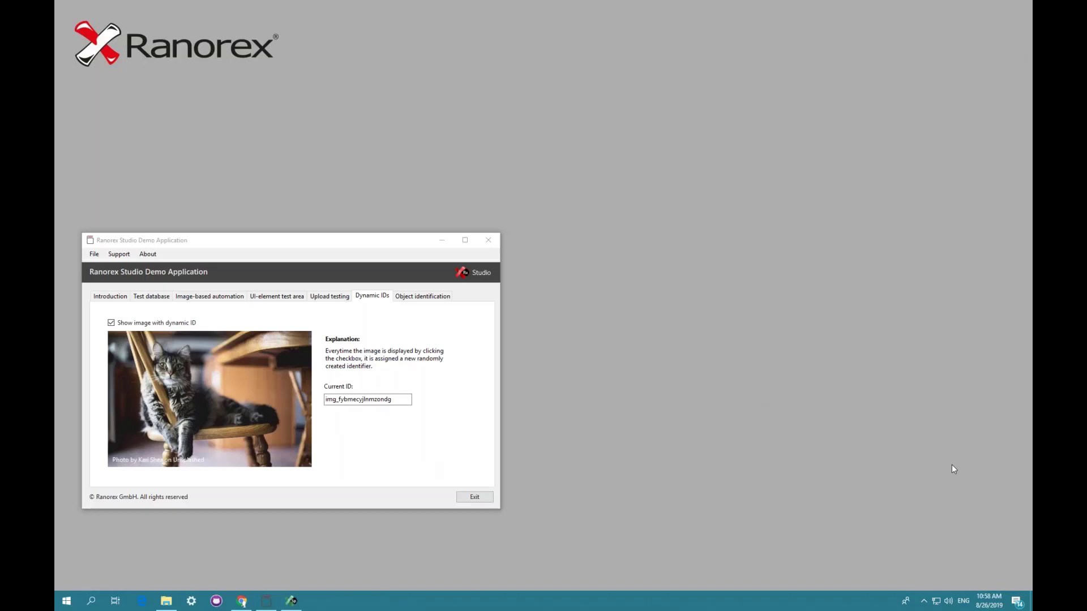
# - Resume the slide show from the current slide and advance to the closing slide
pyautogui.hotkey('shift', 'F5')
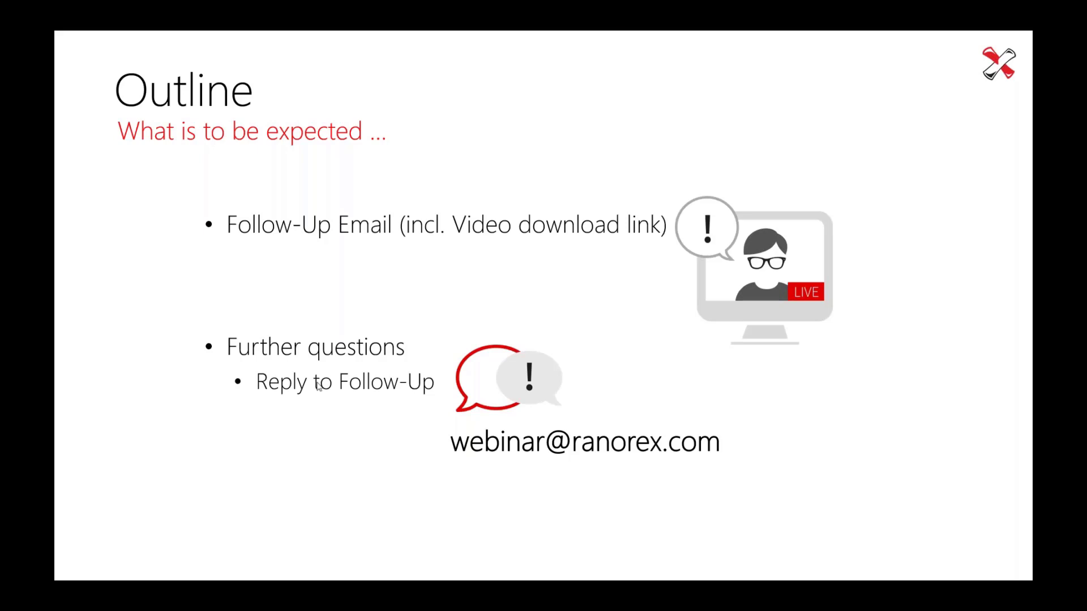
pyautogui.click(433, 399)
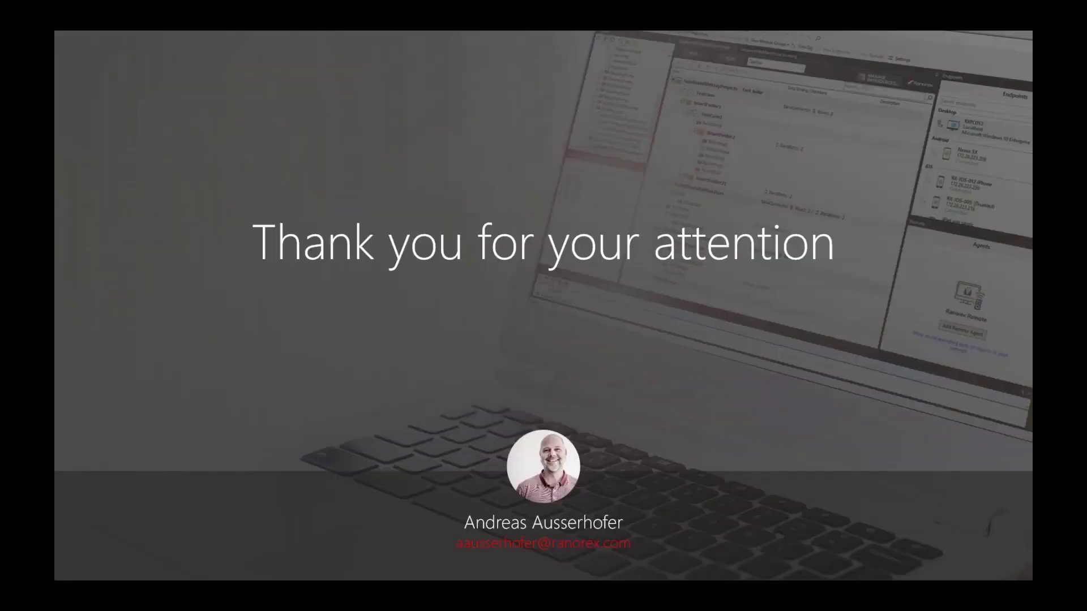